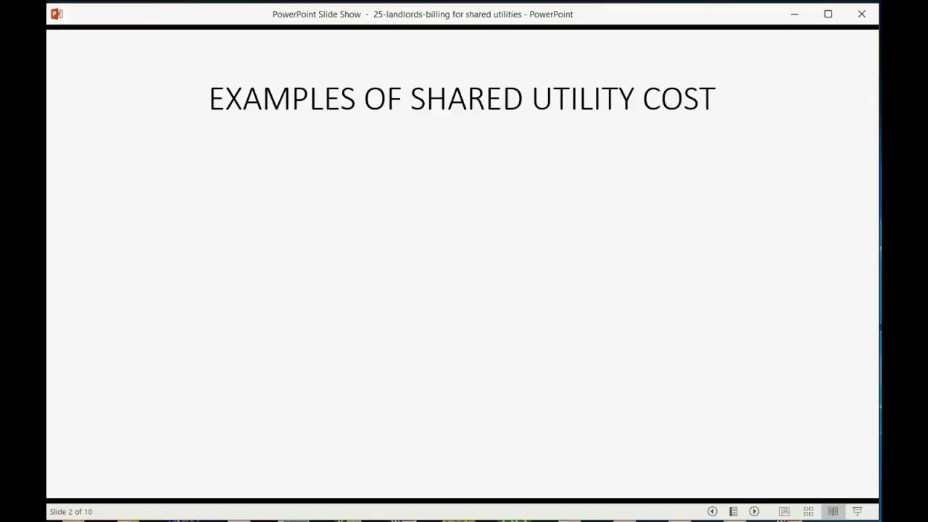
Step: Reveal the three shared-utility examples: single electric meter, Cable/Internet and water bill
key(Right)
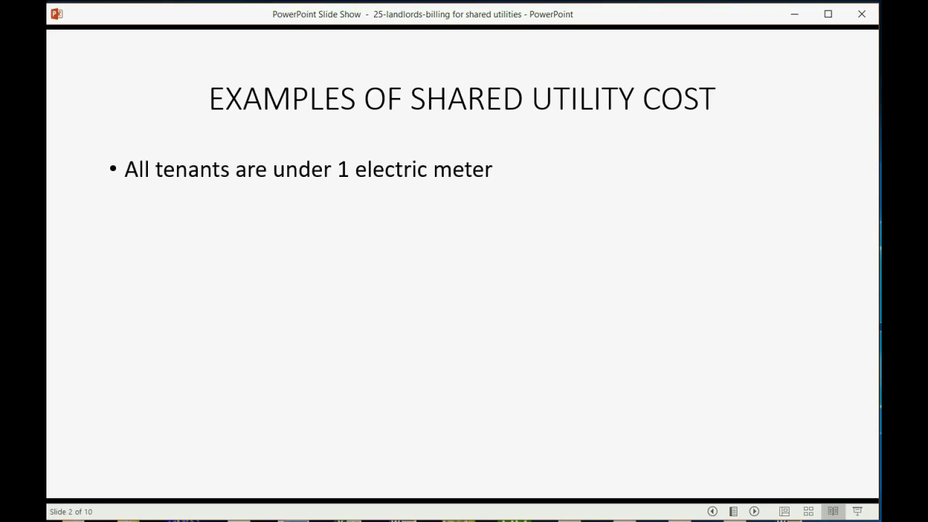
key(Right)
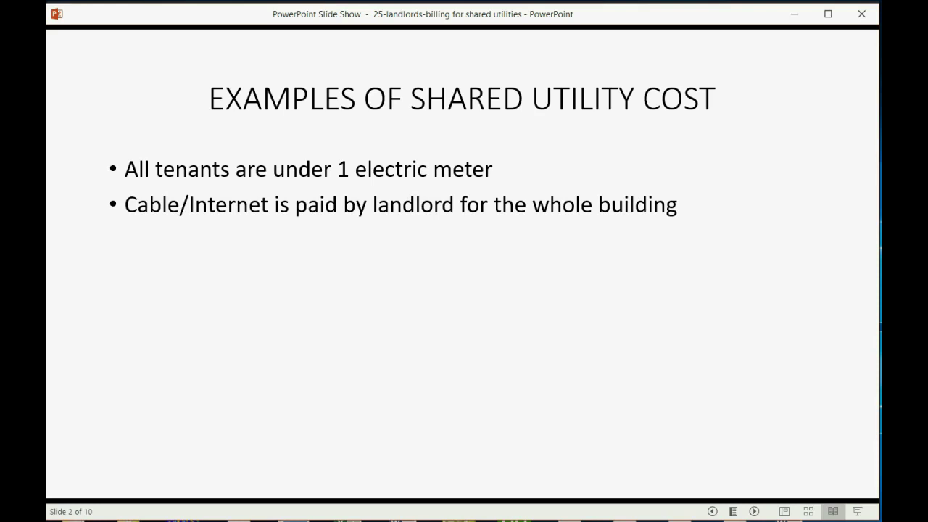
key(Right)
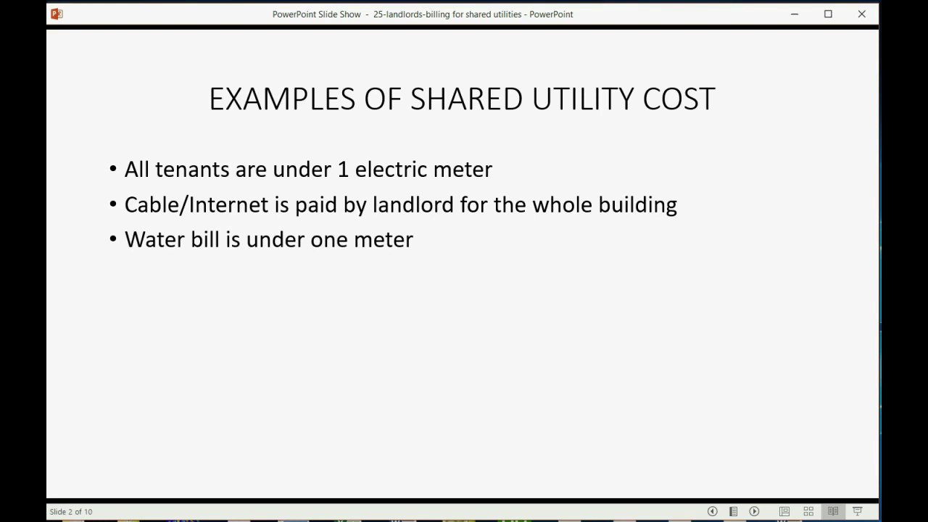
Step: Present both reasons billing differs, then advance to the 'So what can you do?' slide
key(Right)
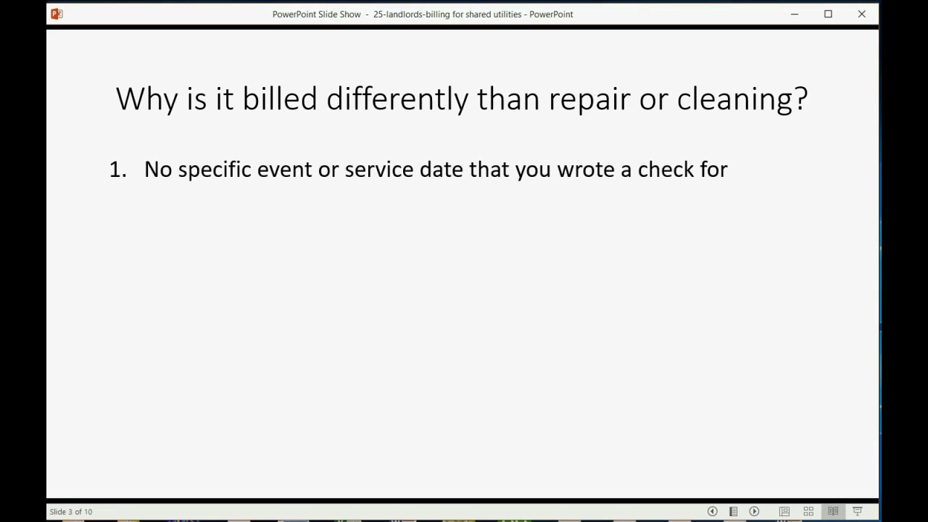
key(Right)
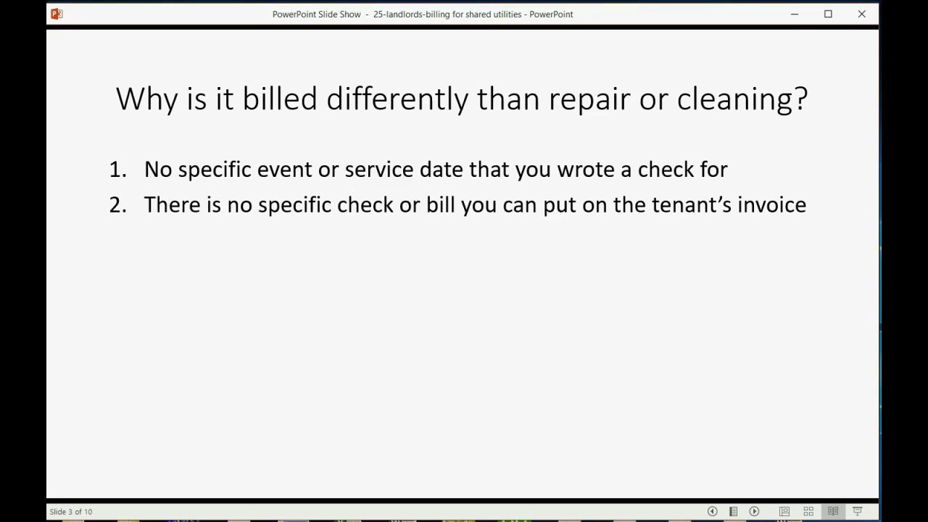
key(Right)
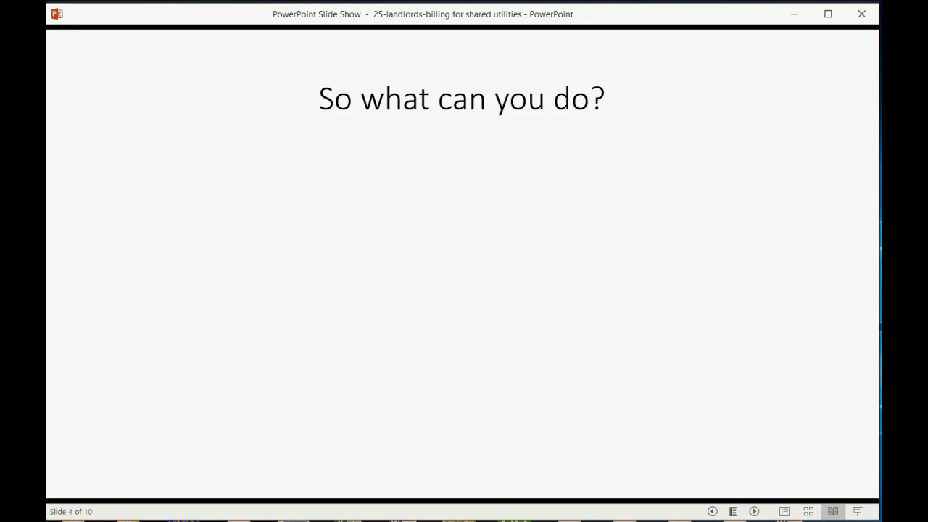
Step: Reveal the agree-with-tenant and create-an-item suggestions, then move to the invoice-to-income-accounts example
key(Right)
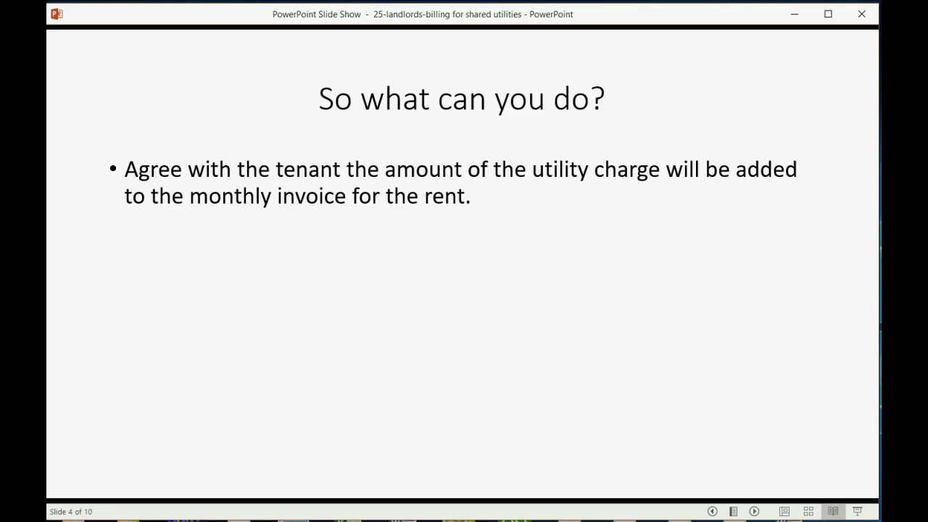
key(Right)
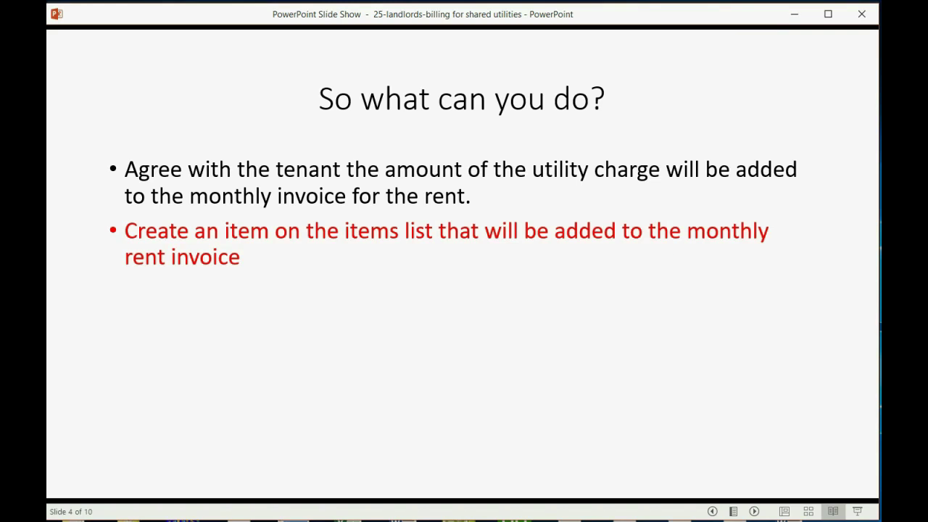
key(Right)
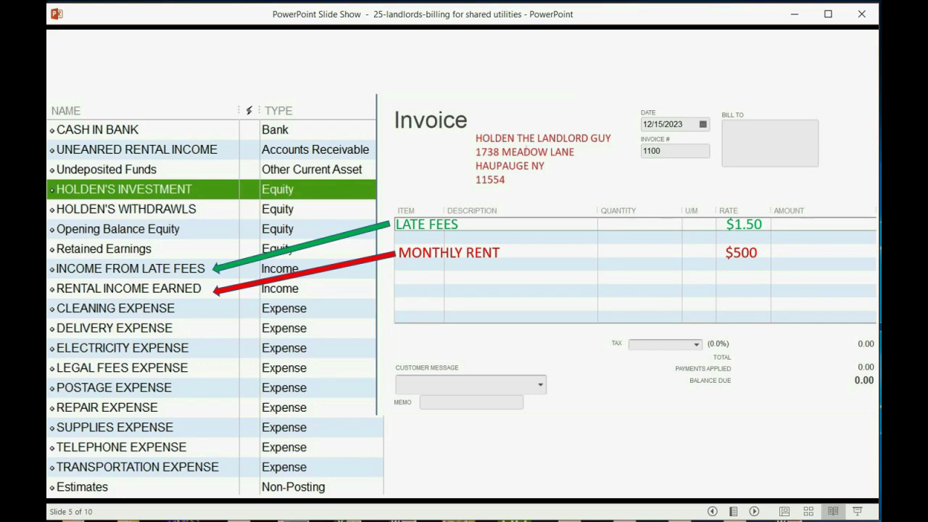
Step: Show the Electricity Charge invoice slide and its arrow to the electricity income account
key(Right)
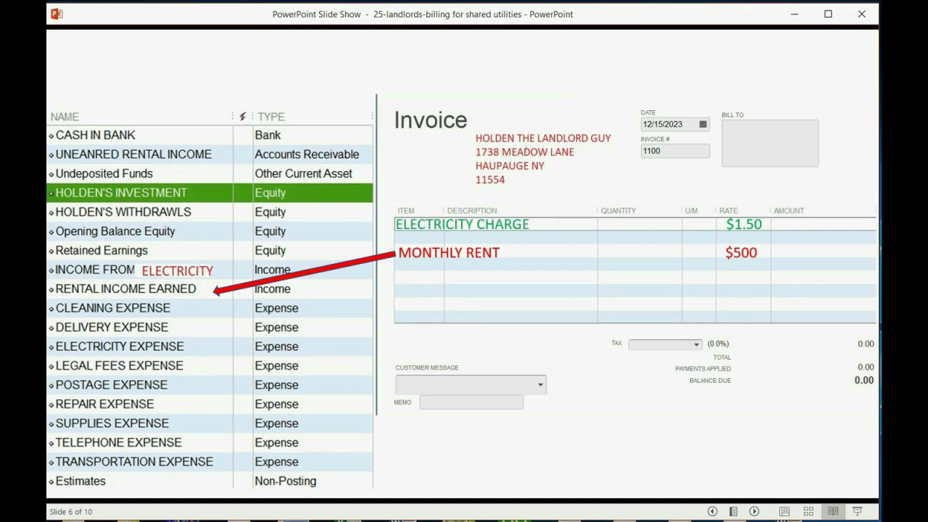
key(Right)
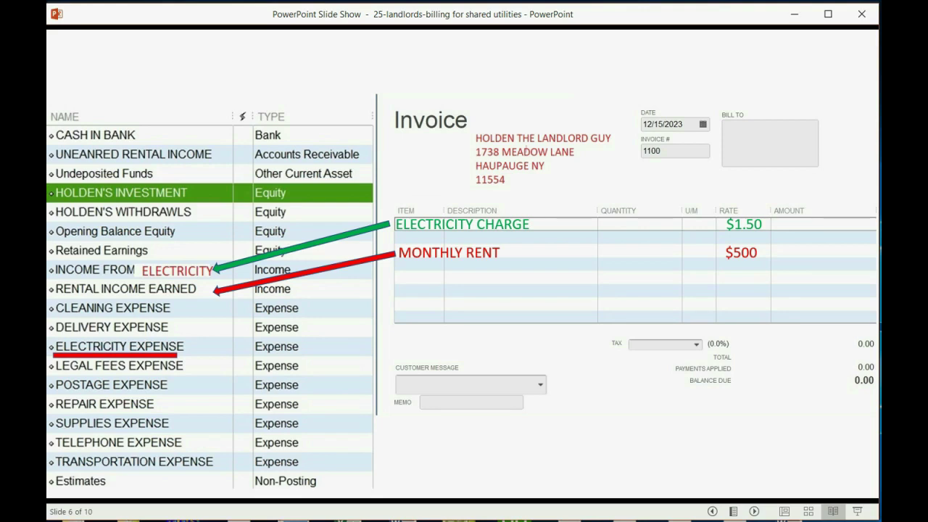
Step: Step through the proper-way slides, crossing out the electricity income account and revealing ELECTRICITY CHARGE
key(Right)
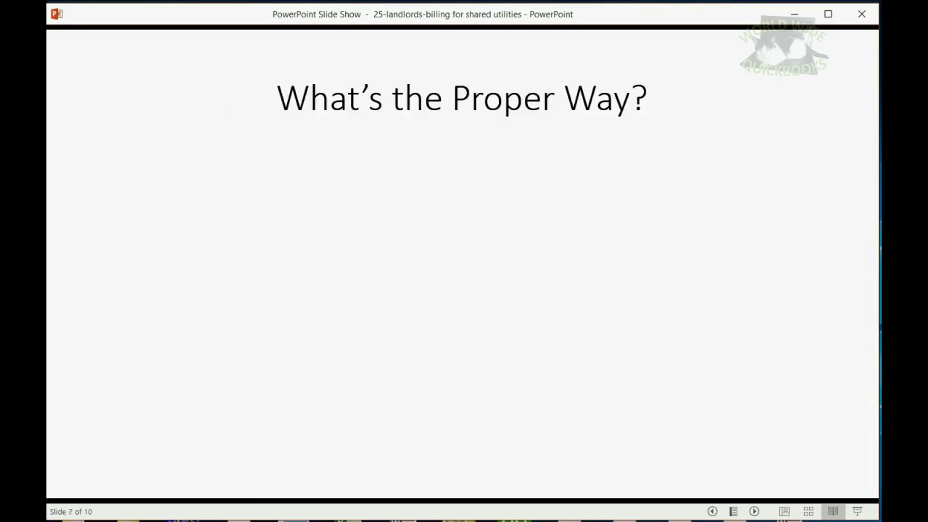
key(Right)
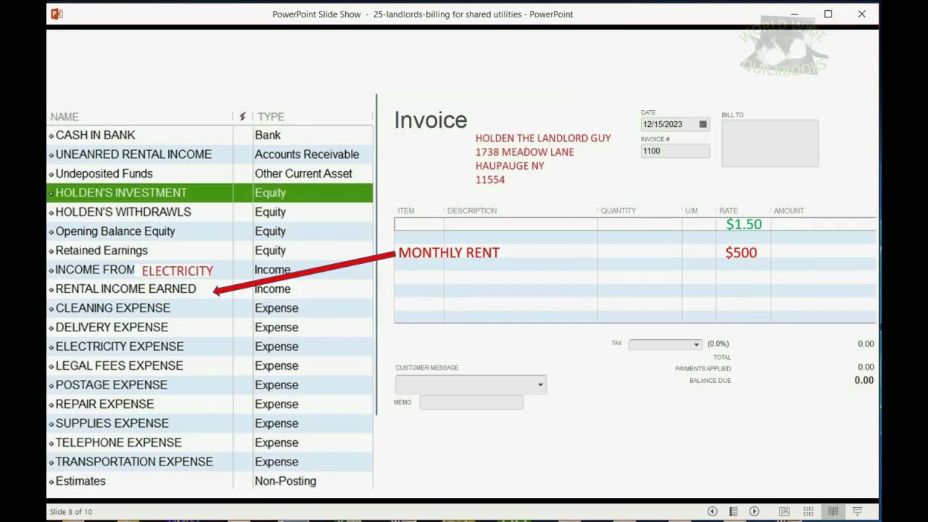
key(Right)
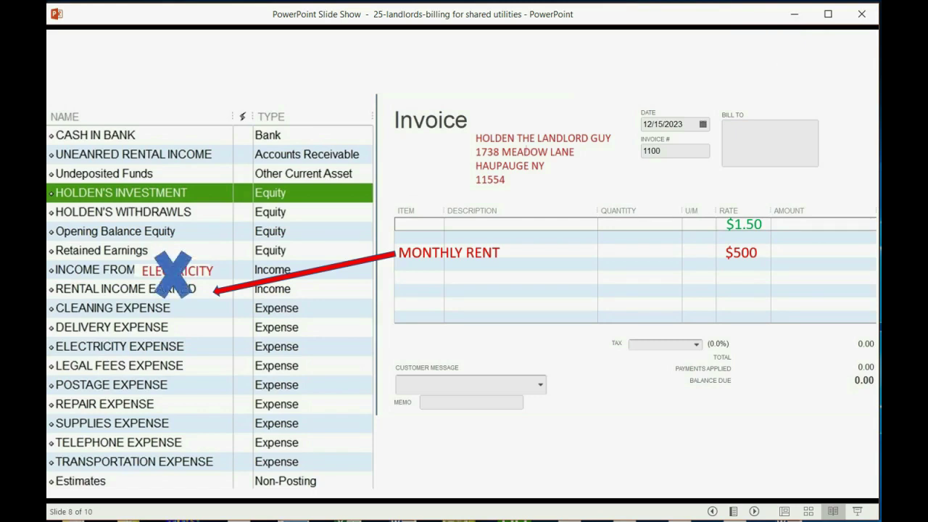
key(Right)
key(Right)
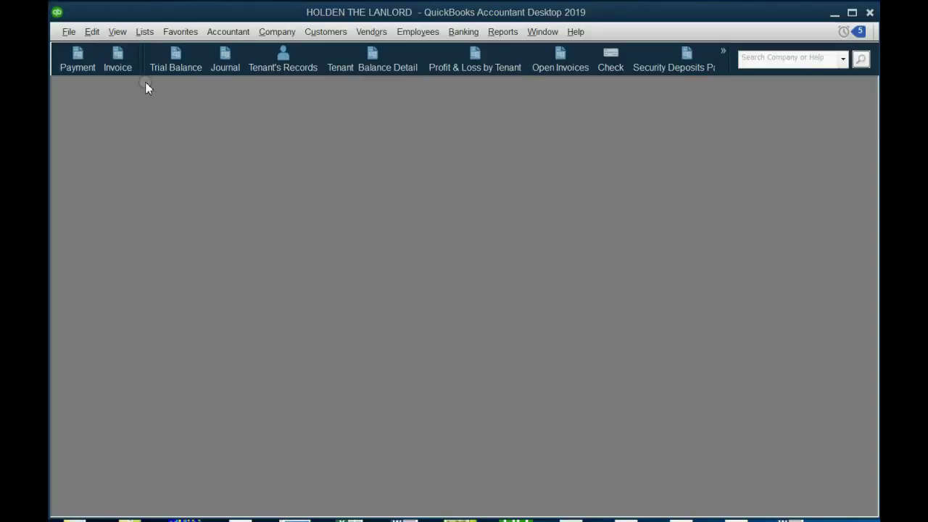
Step: Open the Item List and widen its Name and Account columns
click(144, 32)
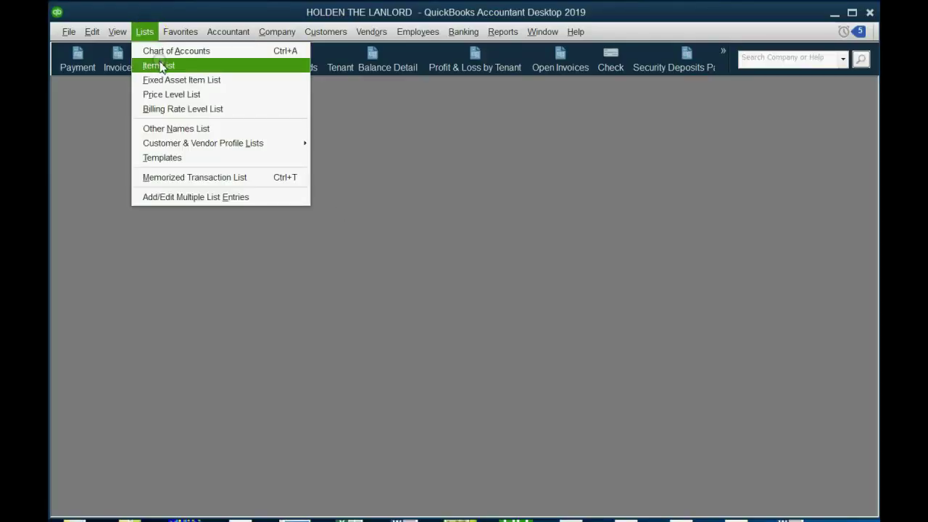
click(160, 66)
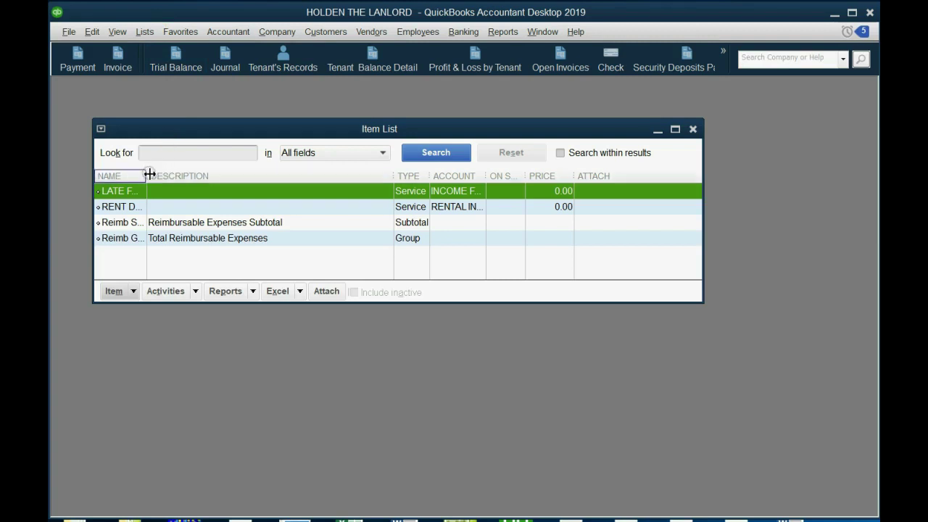
drag(147, 175, 183, 176)
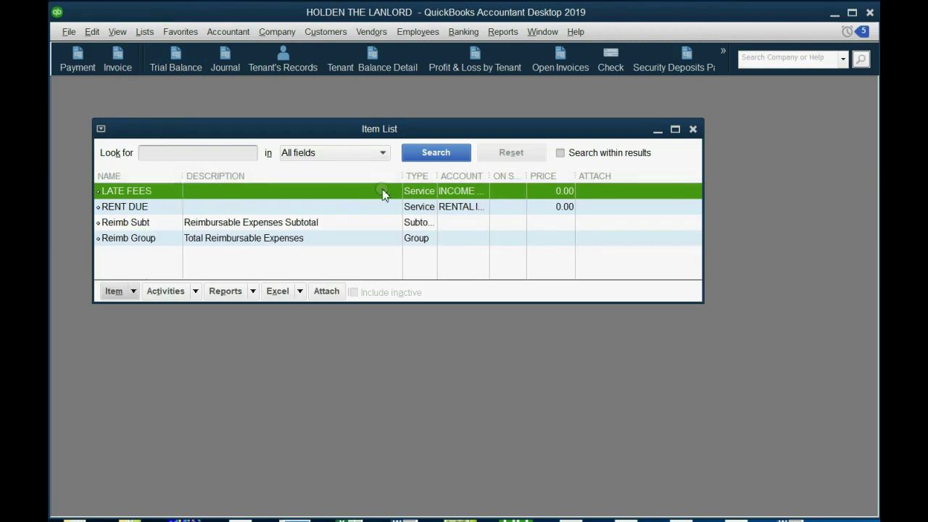
drag(490, 175, 576, 175)
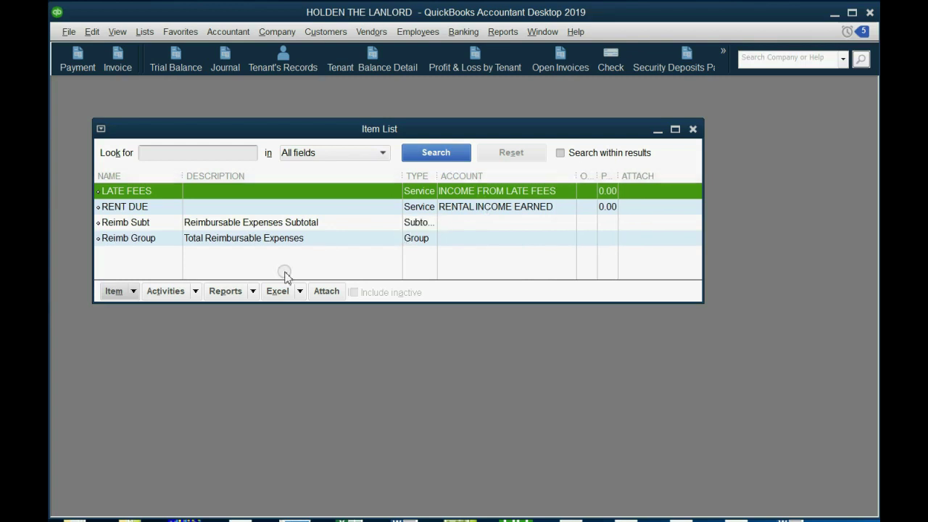
Step: Create service item 'TENAT'S ELECTRICITY SHARE' with rate 25.00, posting to ELECTRIC EXPENSE
click(133, 291)
click(129, 307)
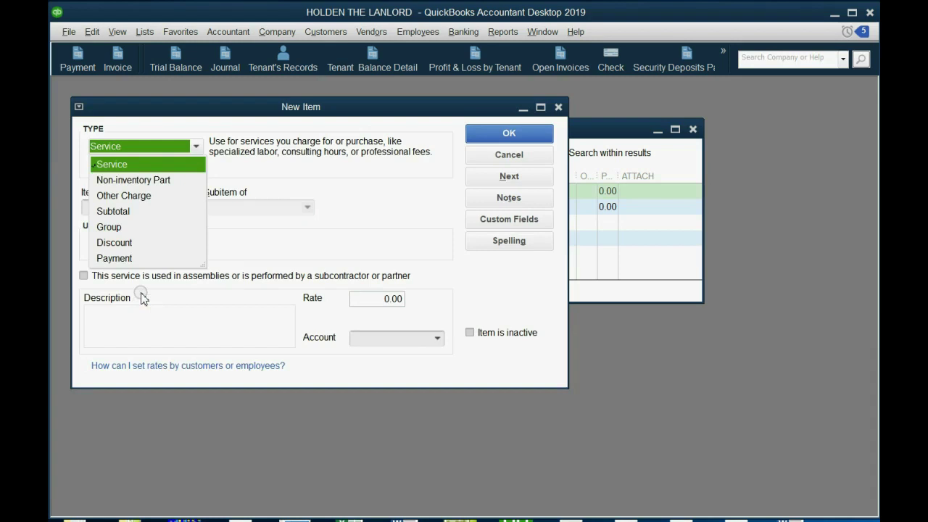
click(152, 164)
click(149, 208)
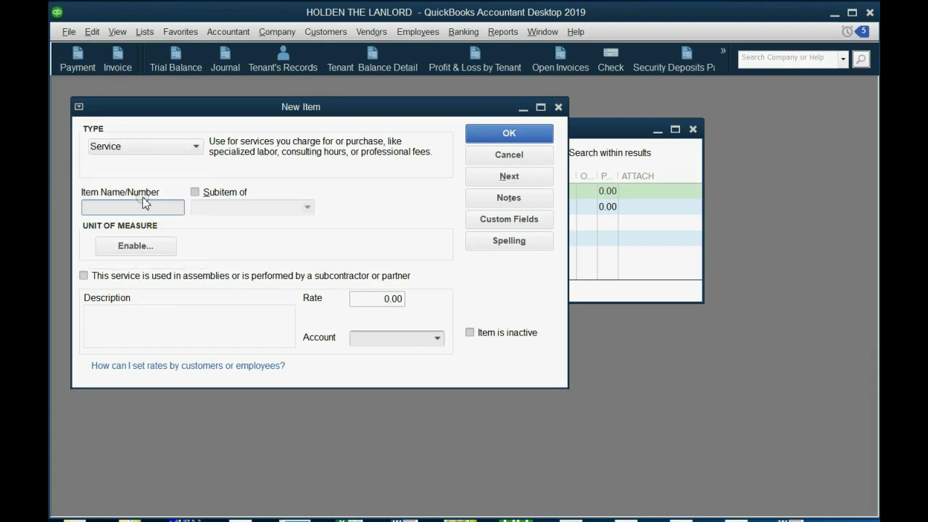
text(TENAT'S ELECTRICITY)
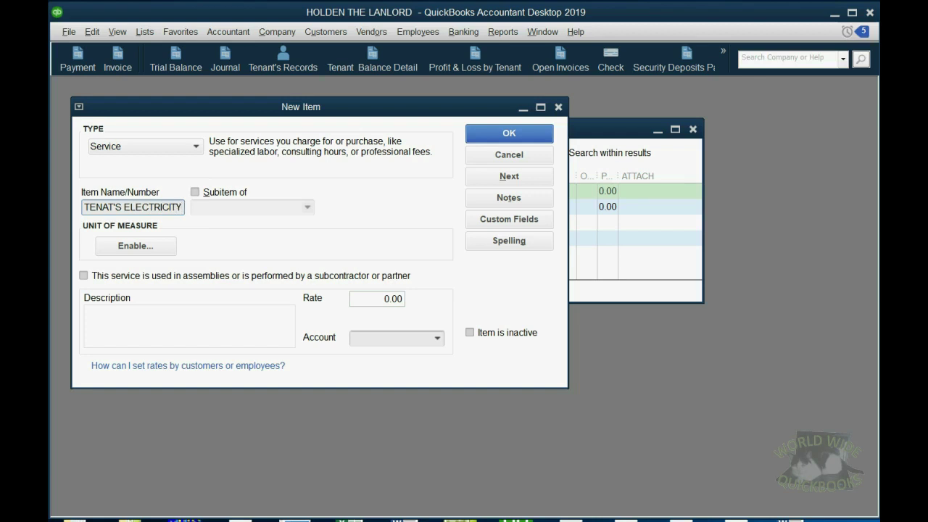
text( SHARE)
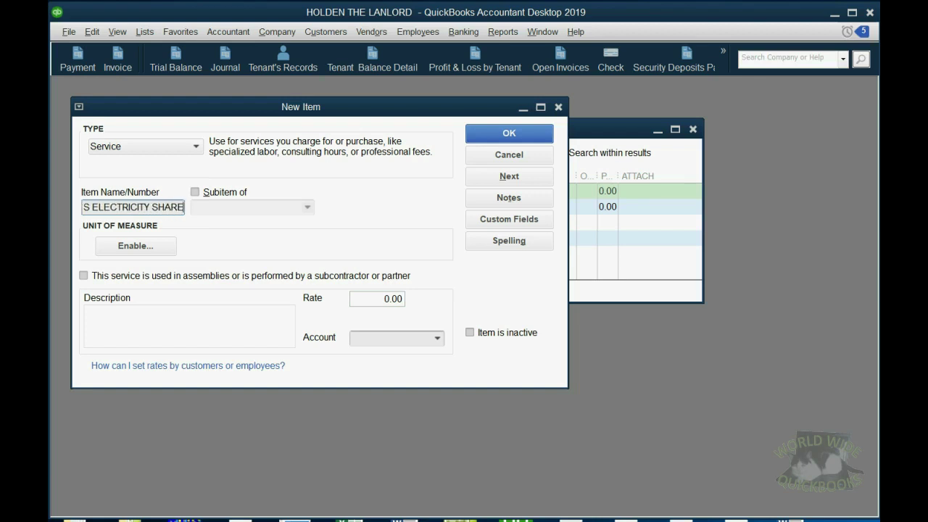
click(369, 302)
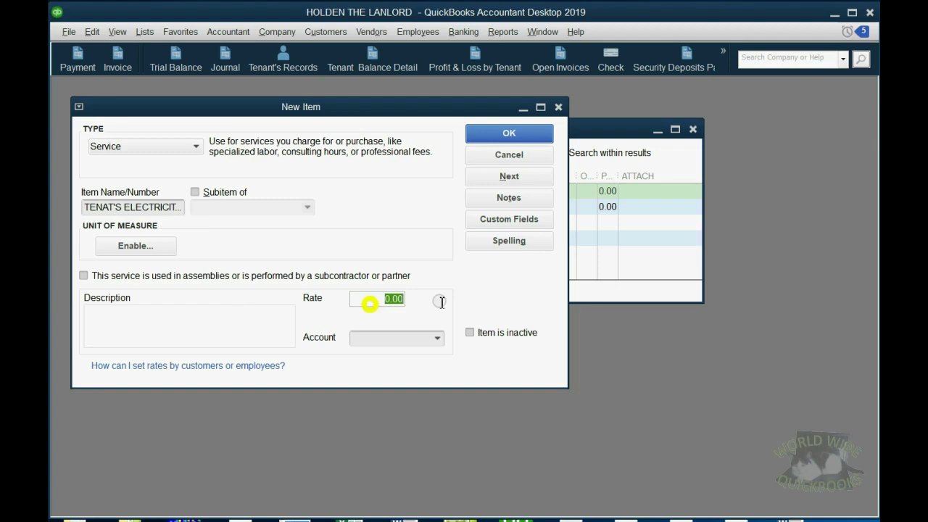
text(25)
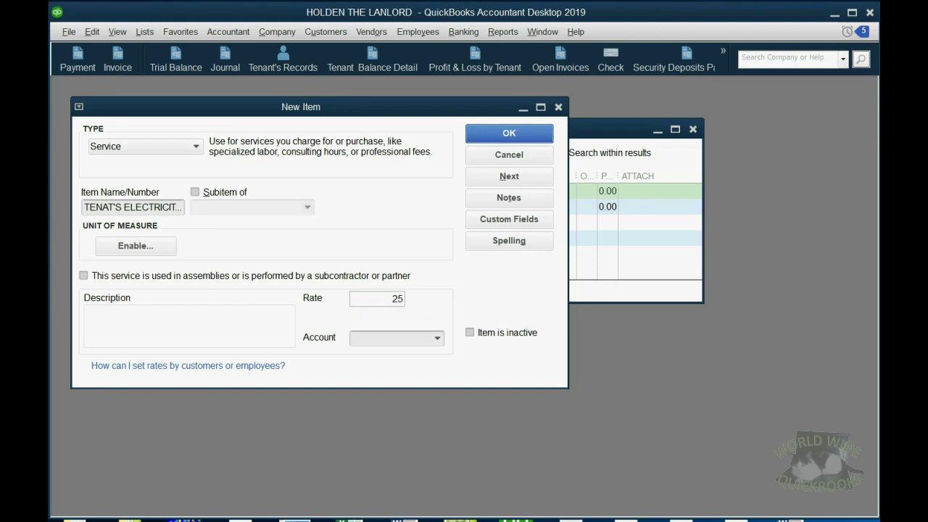
key(Tab)
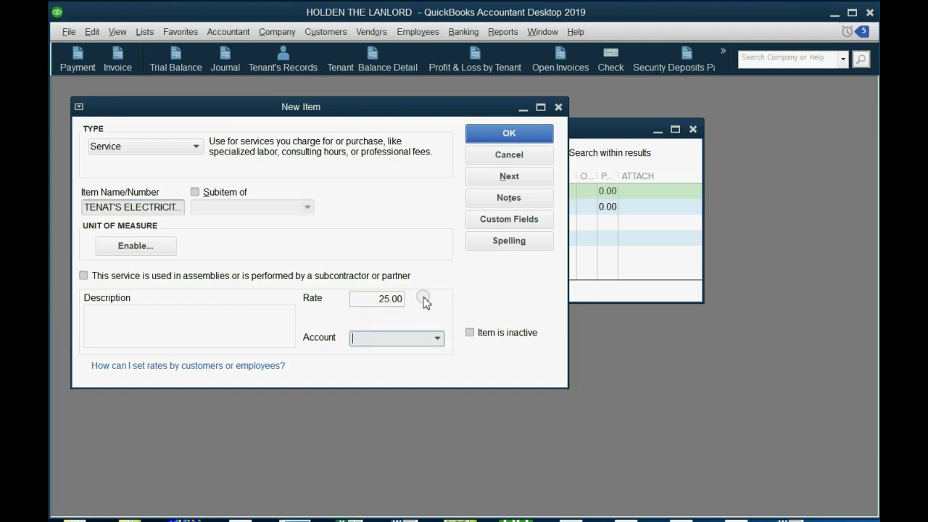
click(437, 338)
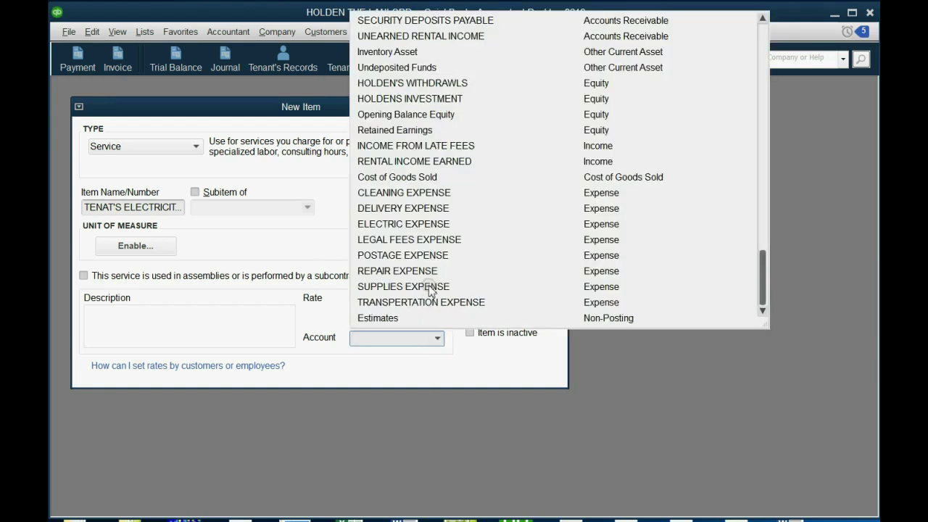
click(423, 225)
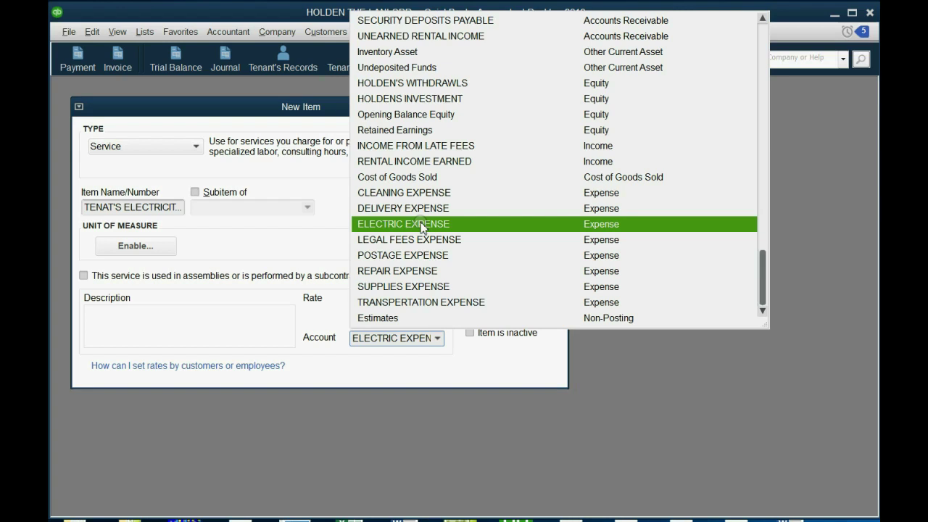
click(421, 227)
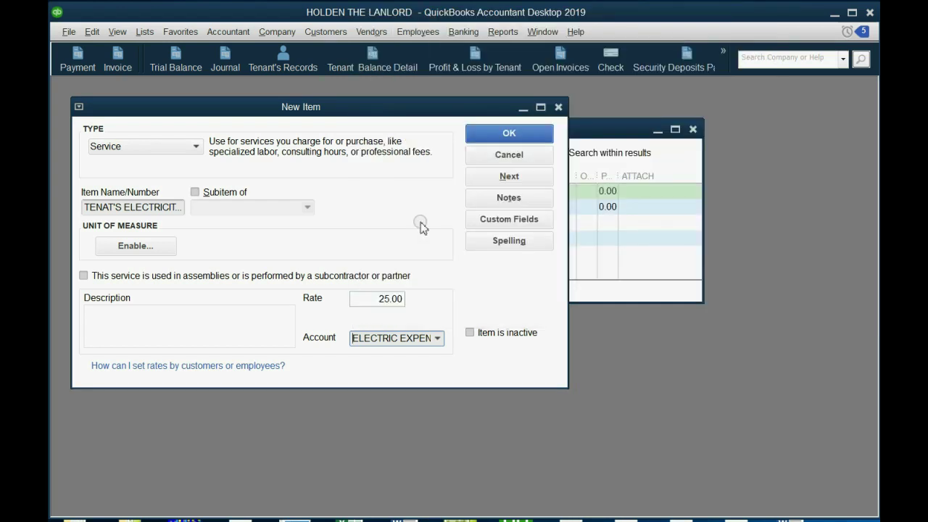
Step: Save the electricity item, close the Item List, and open the all-dates Trial Balance
click(481, 133)
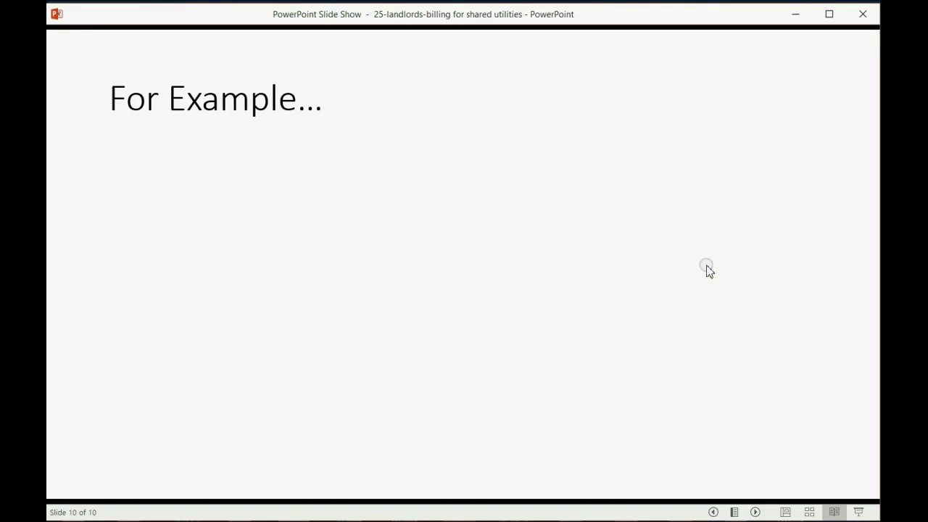
click(708, 270)
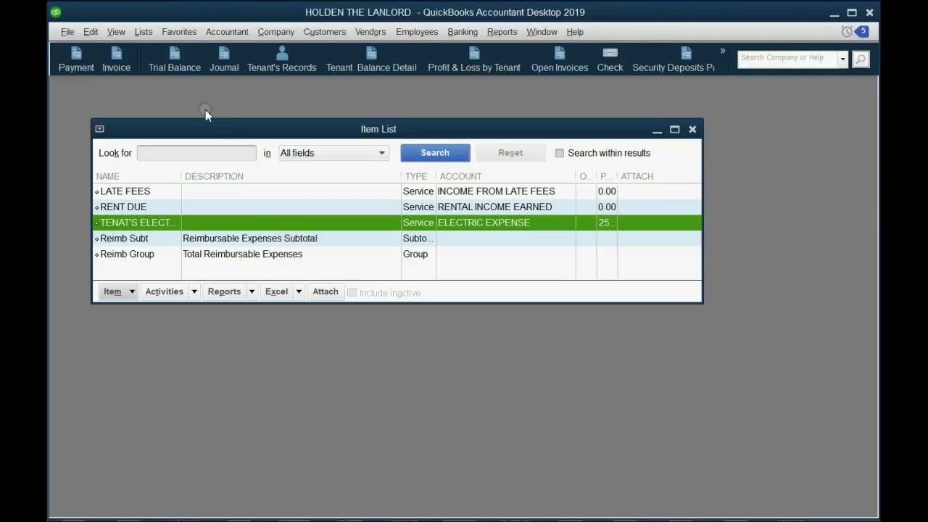
click(691, 129)
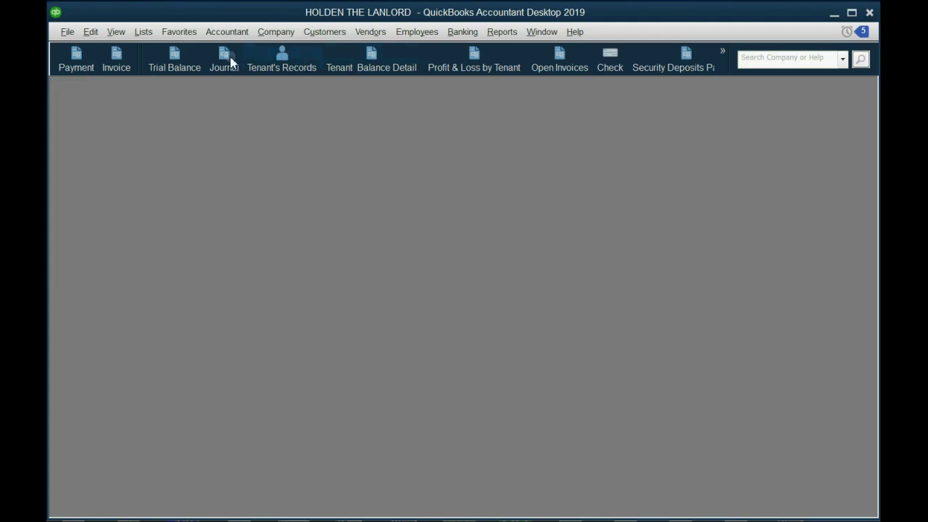
click(185, 63)
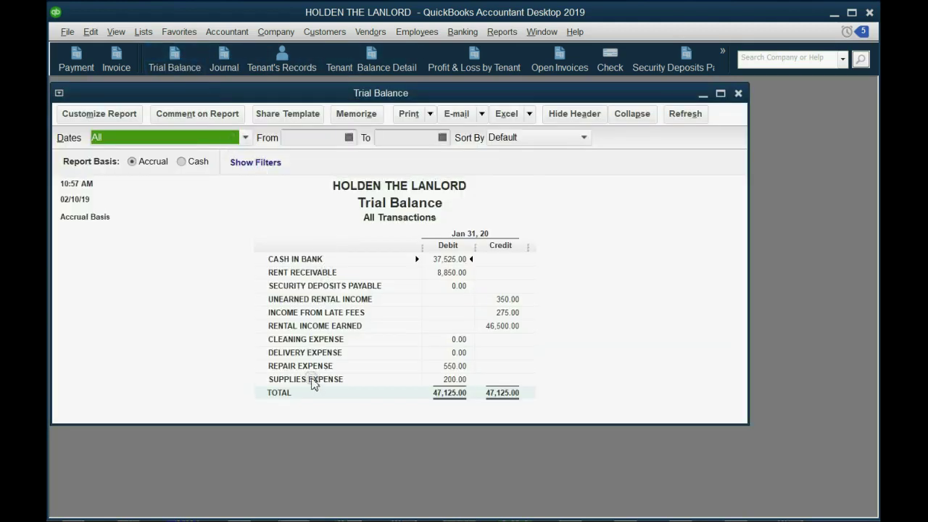
click(327, 310)
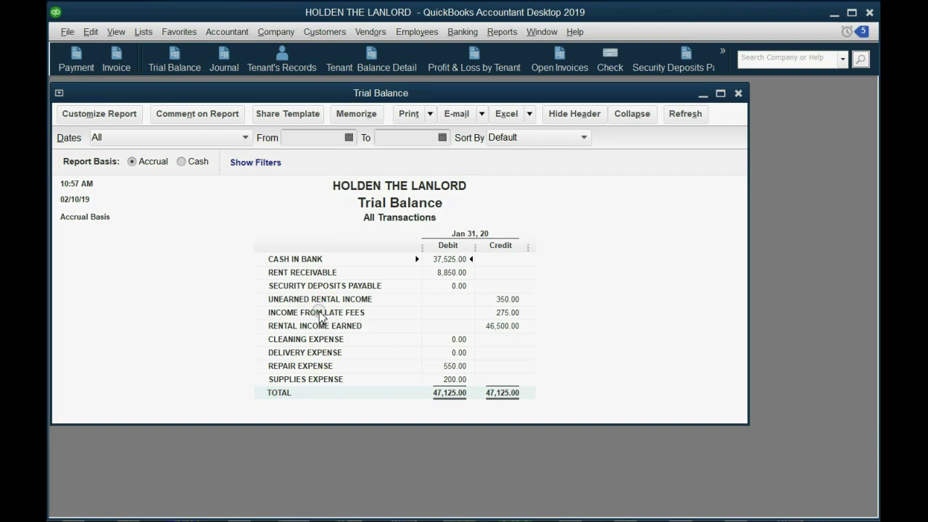
Step: Start a new check dated 02/05/2020
click(611, 58)
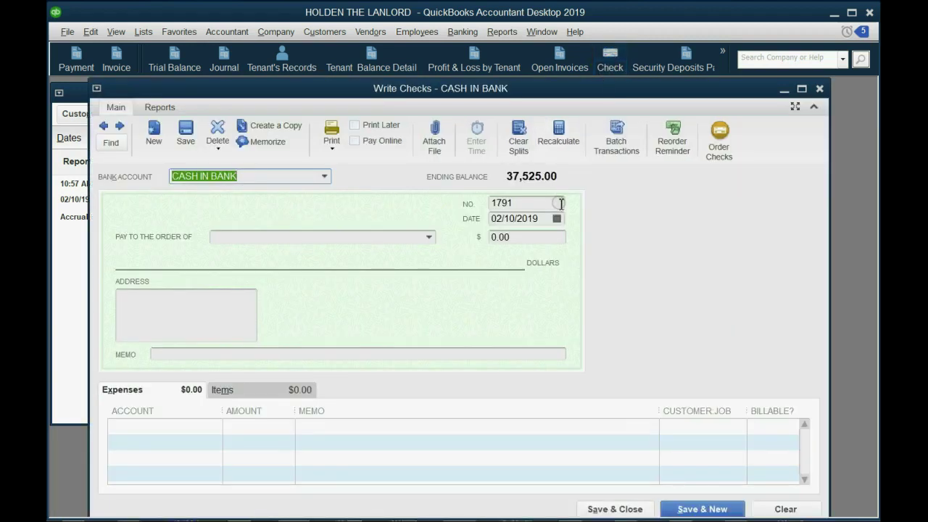
click(558, 218)
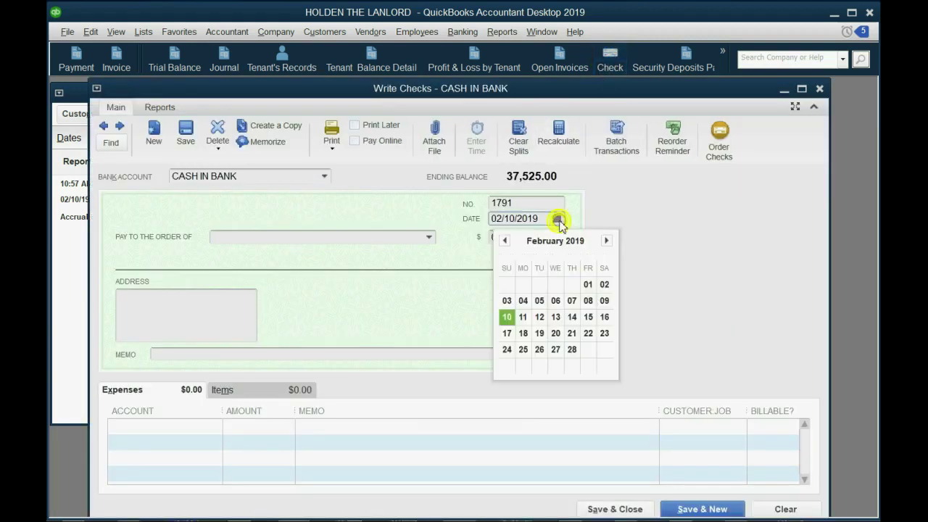
click(540, 300)
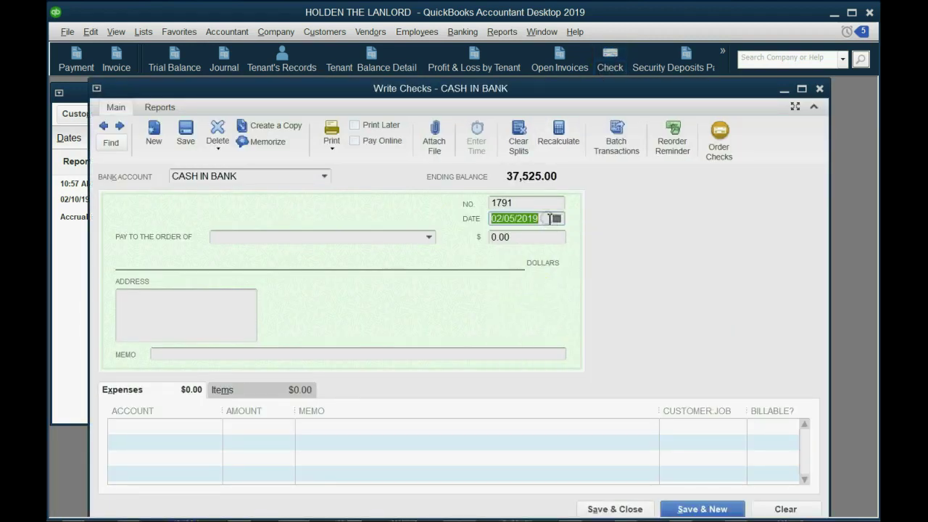
click(545, 218)
key(BackSpace)
key(BackSpace)
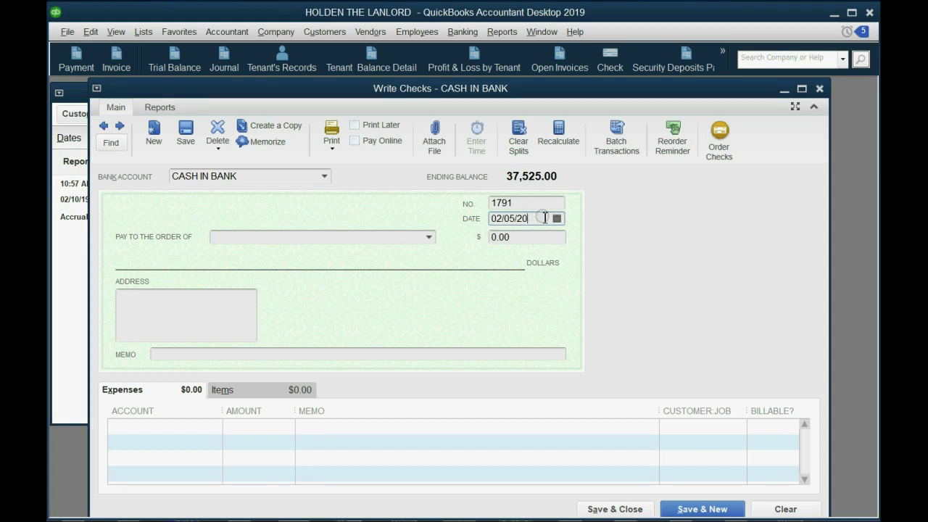
text(20)
key(Tab)
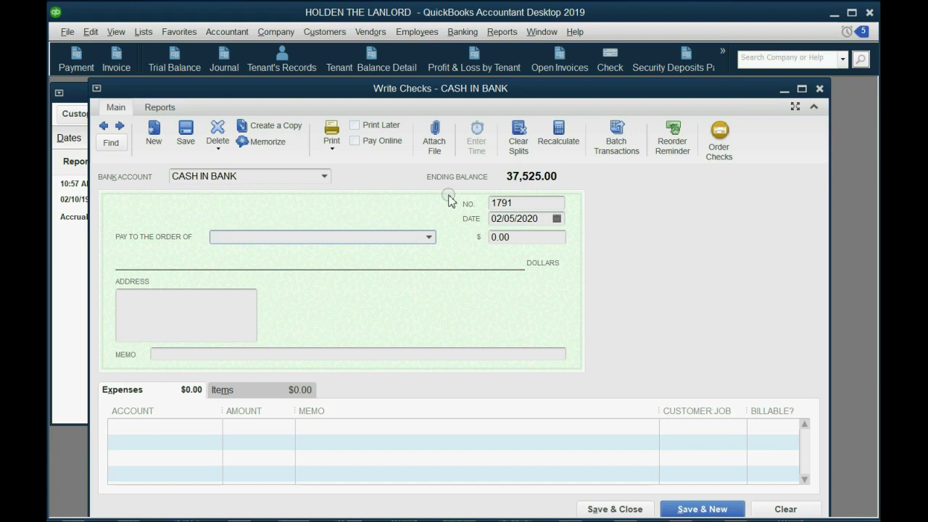
Step: Pay 100.00 to CON EDISON charged to ELECTRIC EXPENSE, and save the check
click(429, 237)
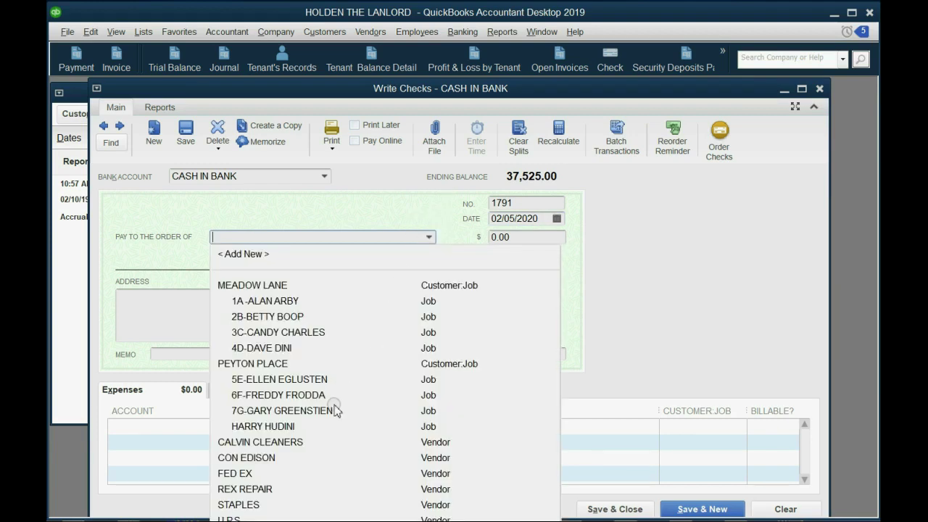
click(284, 457)
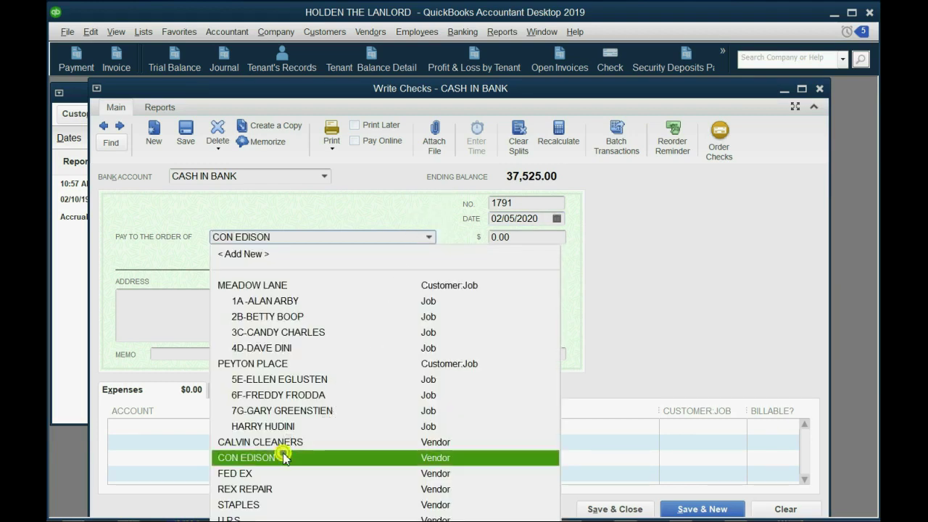
click(460, 237)
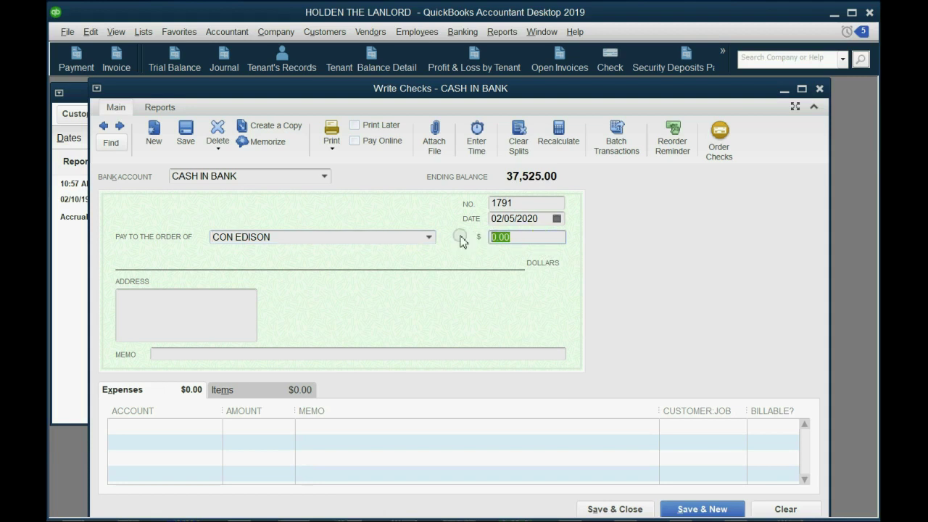
text(100)
key(Tab)
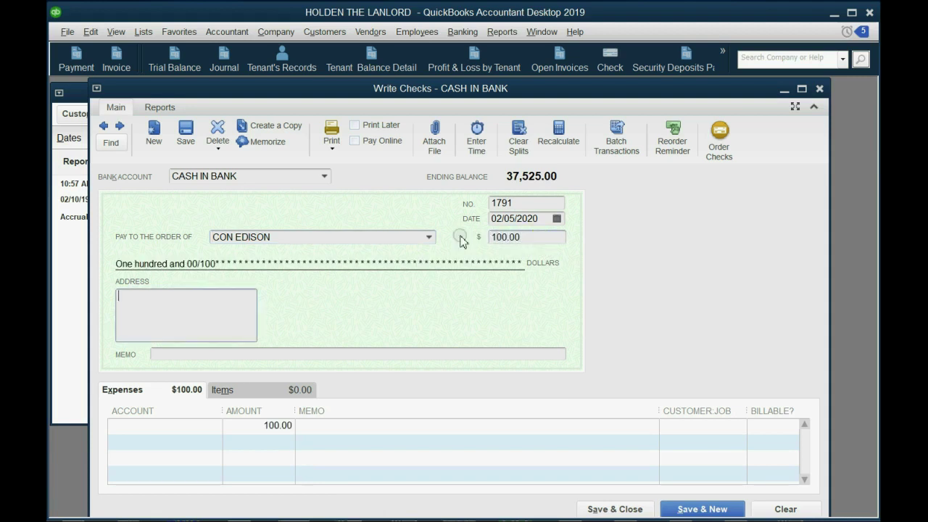
click(215, 427)
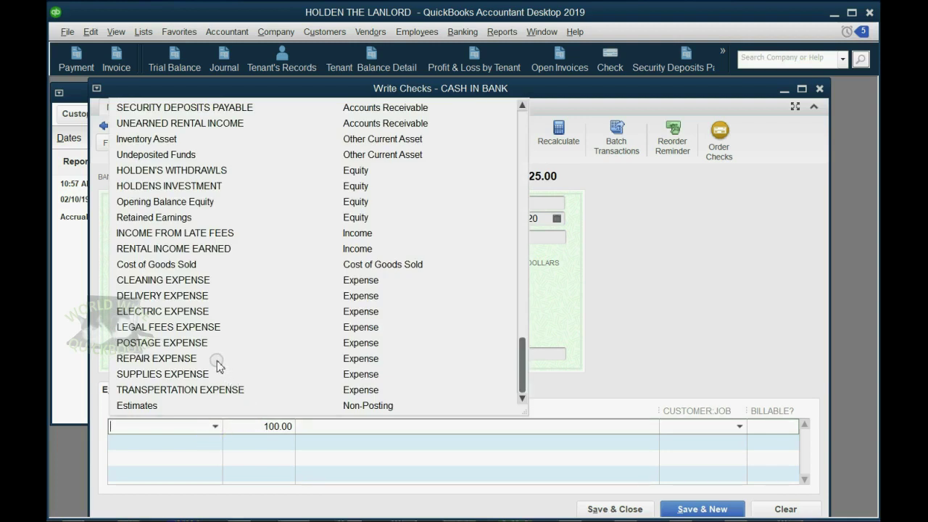
click(205, 316)
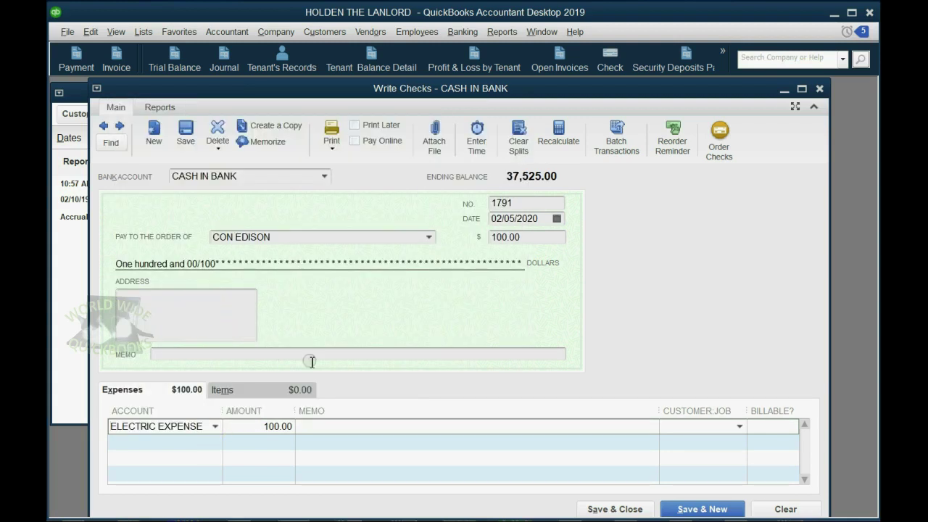
click(691, 411)
click(686, 412)
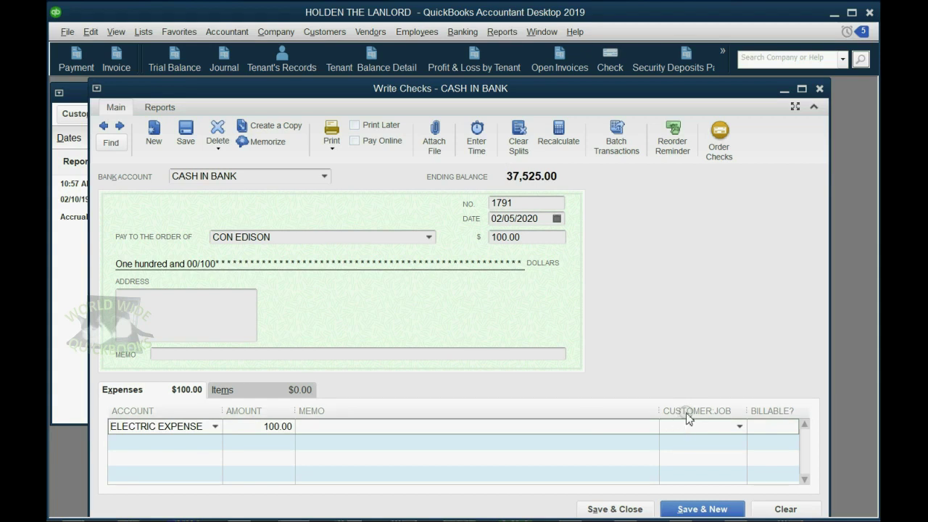
click(687, 412)
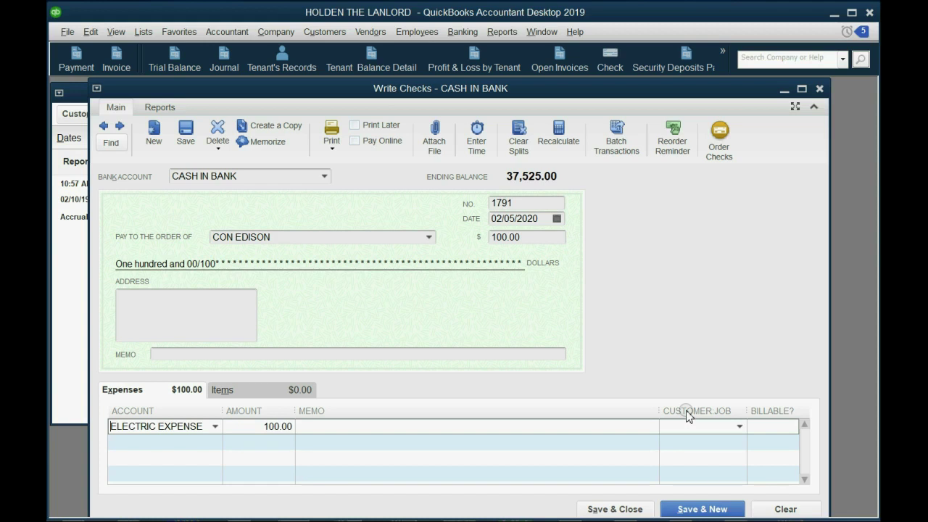
click(687, 412)
click(596, 508)
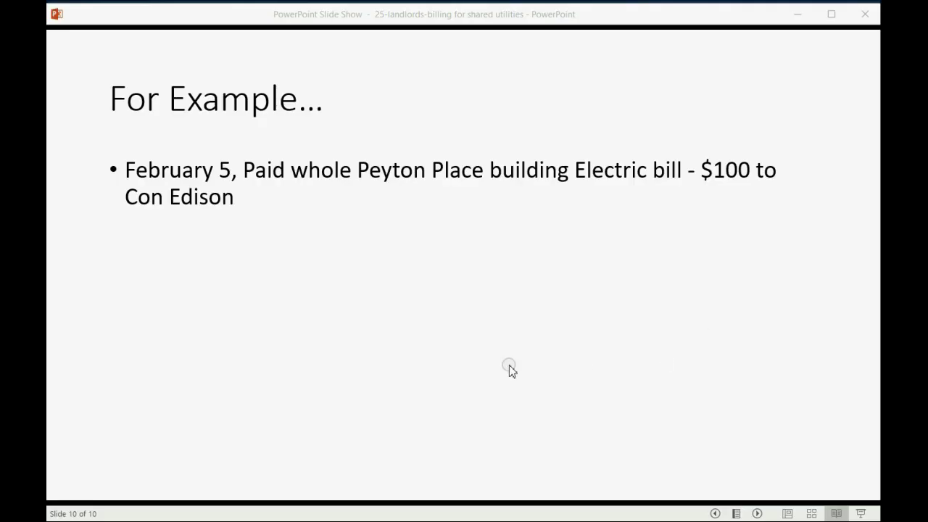
Step: Reveal the Feb 28 rent invoice and $25 electricity charge bullets, then return to QuickBooks
click(421, 373)
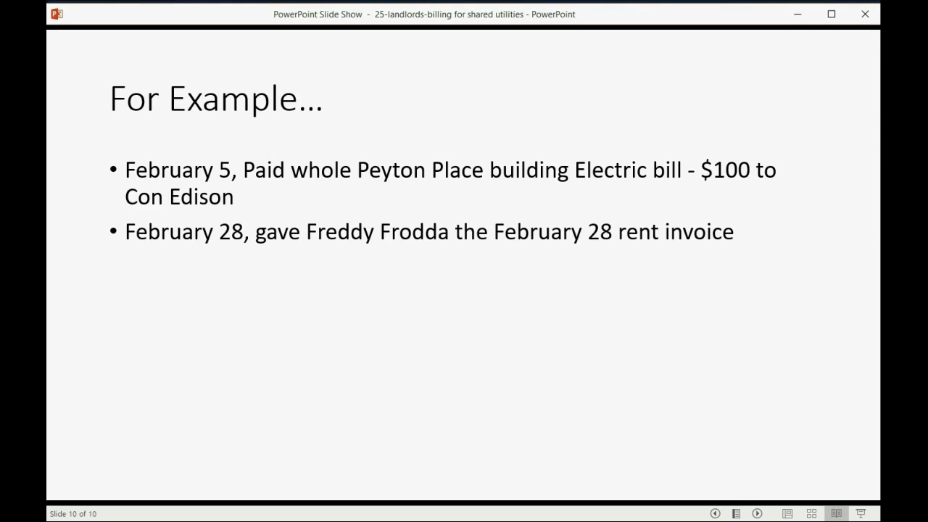
key(Right)
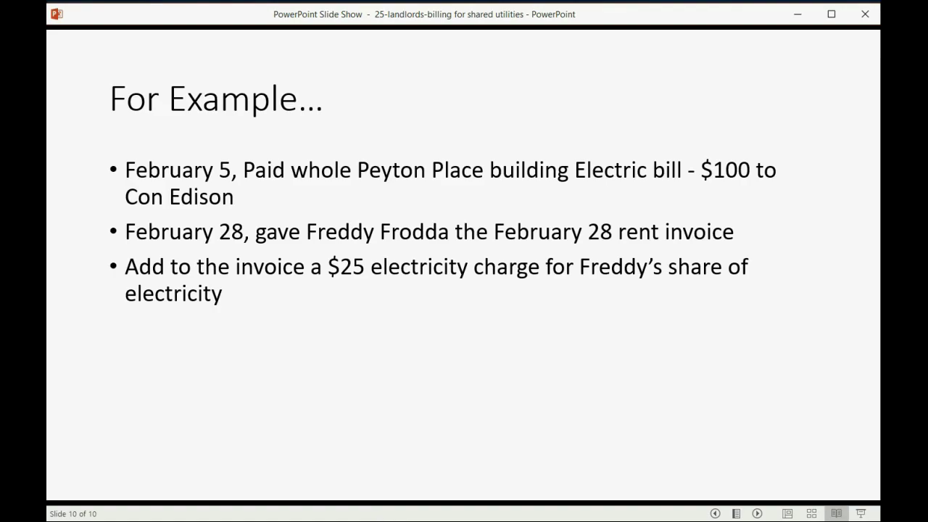
key(alt+Tab)
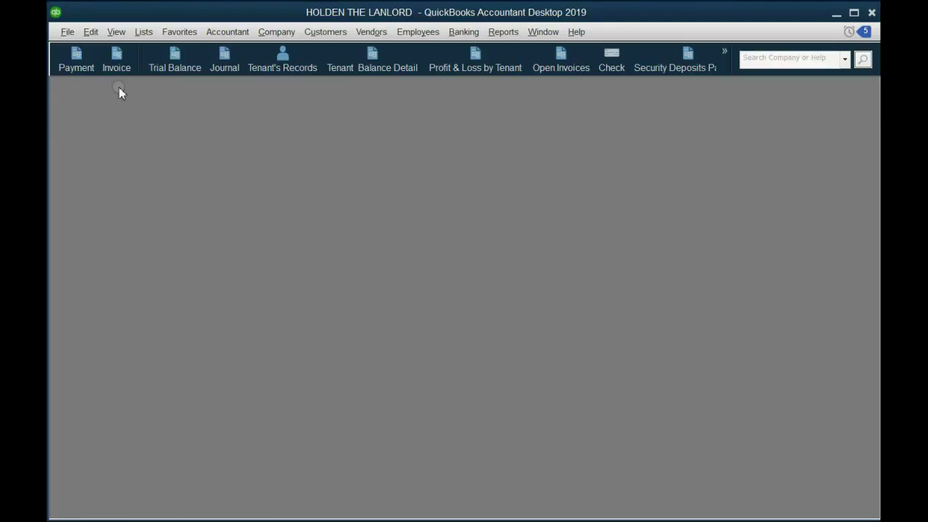
click(118, 69)
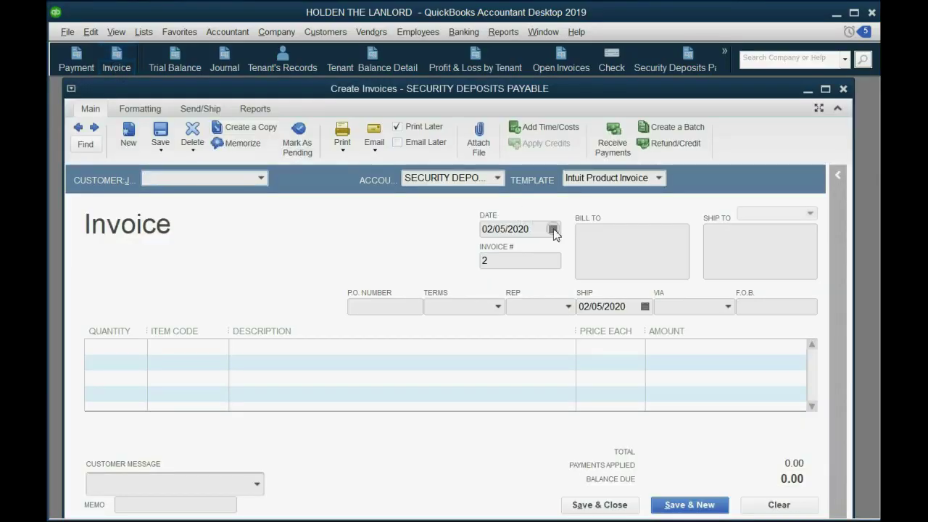
click(554, 231)
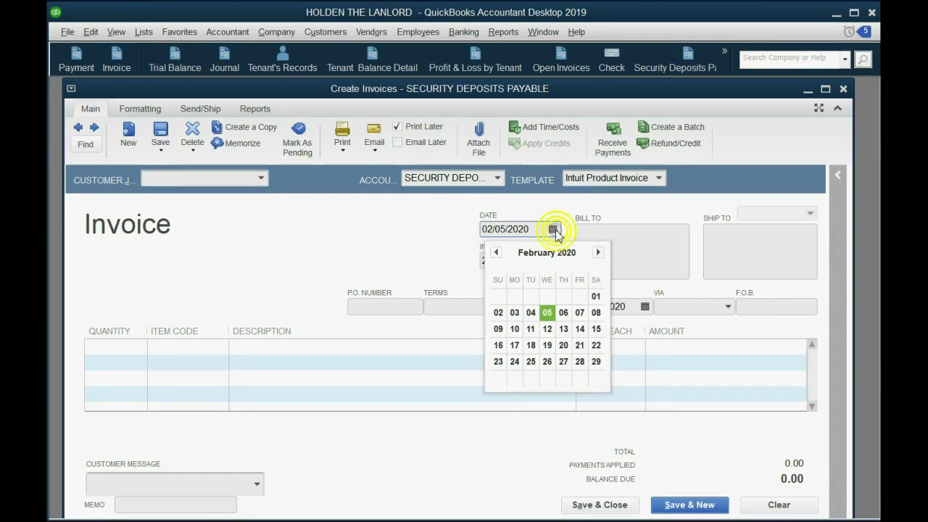
click(580, 361)
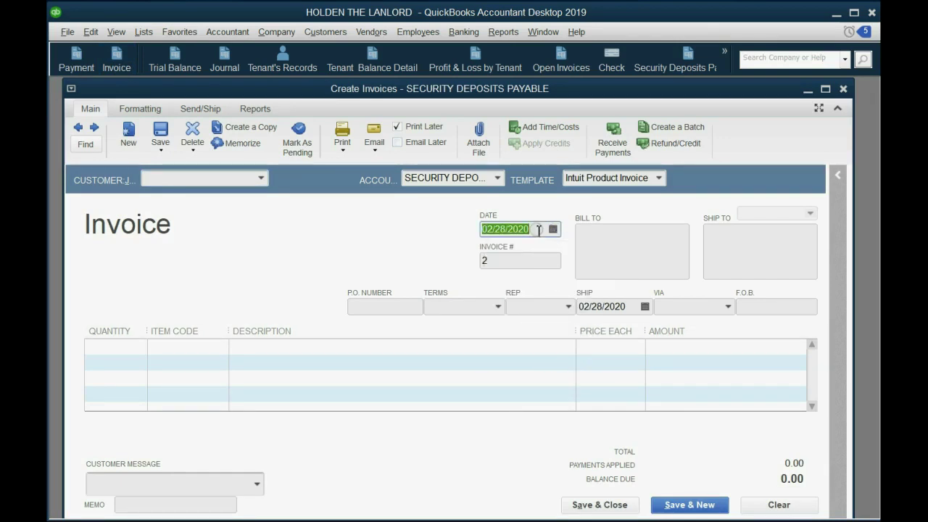
click(500, 179)
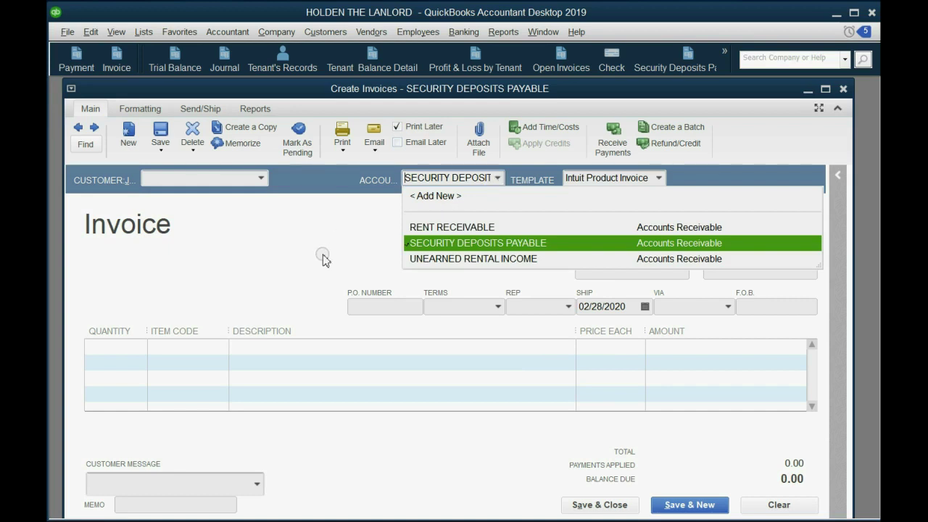
click(308, 254)
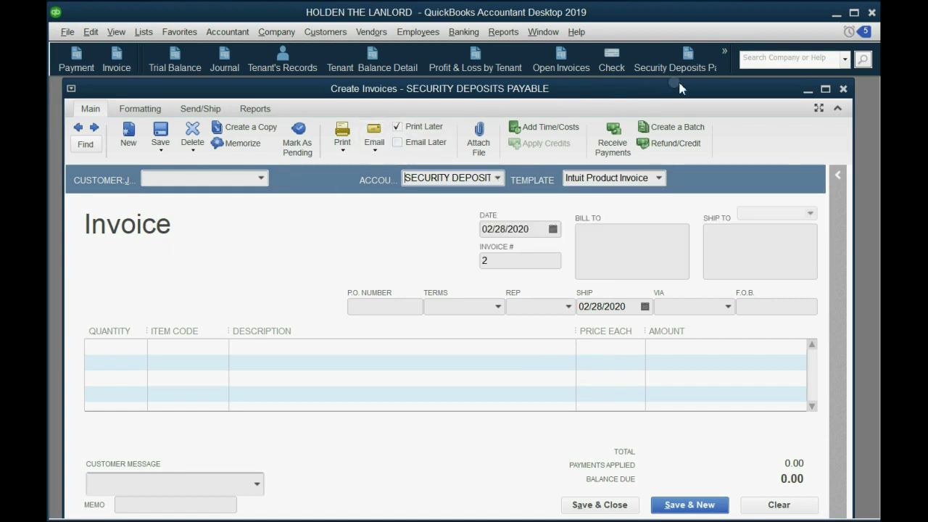
click(724, 64)
click(732, 107)
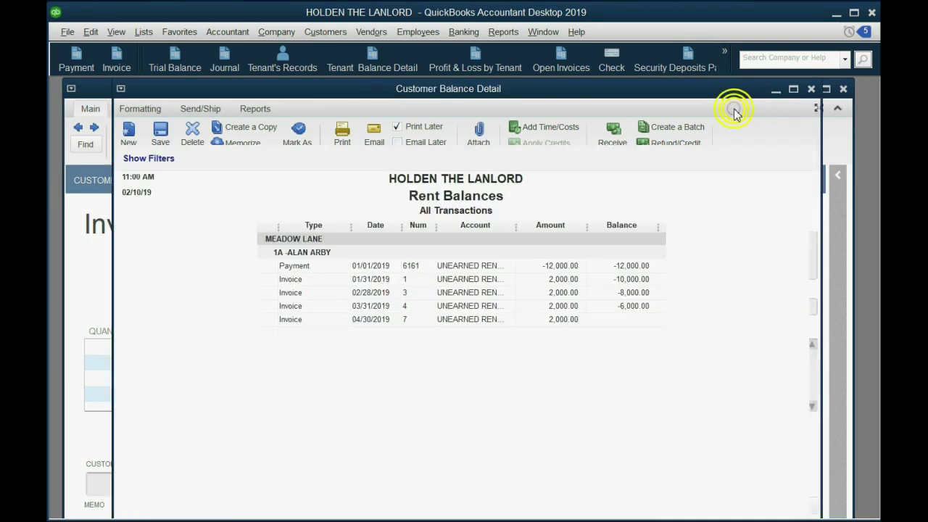
scroll(493, 443, down, 4)
scroll(483, 425, down, 12)
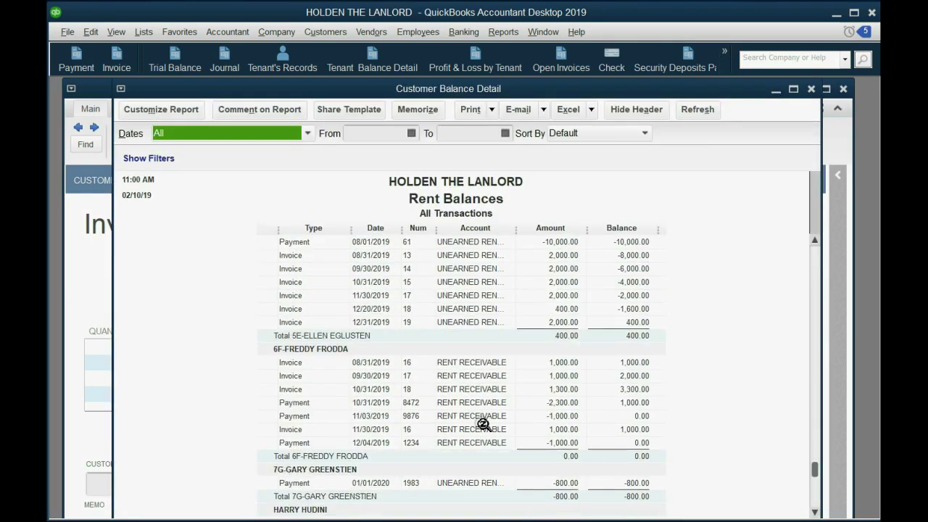
click(568, 445)
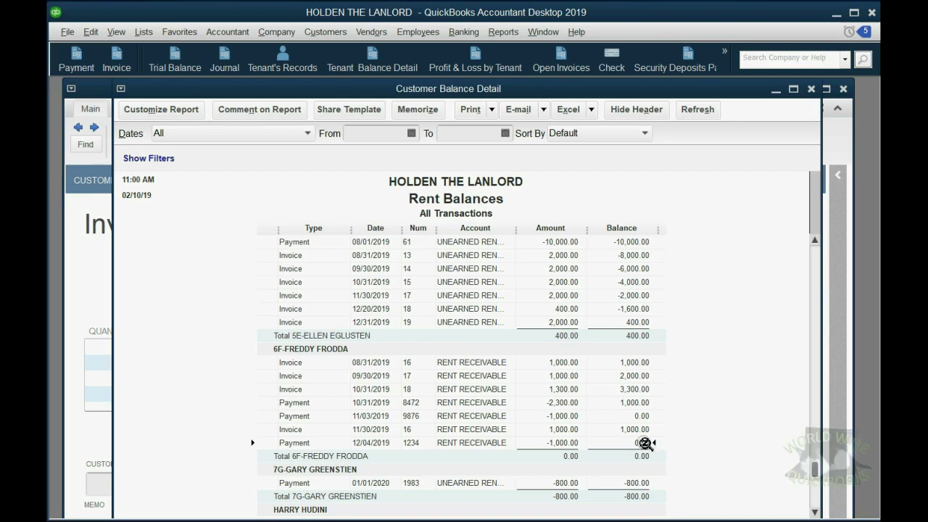
Step: Set the invoice account to RENT RECEIVABLE, bill the Peyton Place 6F tenant, and add RENT DUE
click(811, 88)
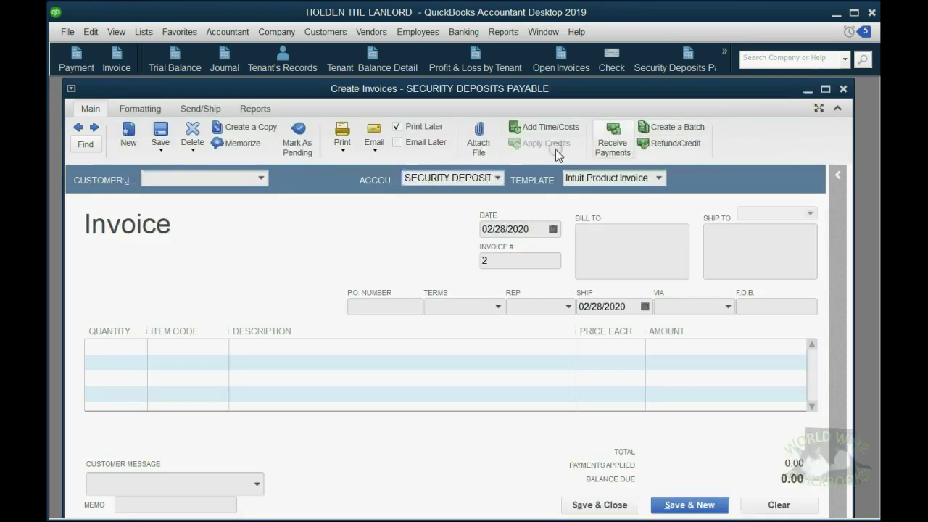
click(497, 178)
click(486, 228)
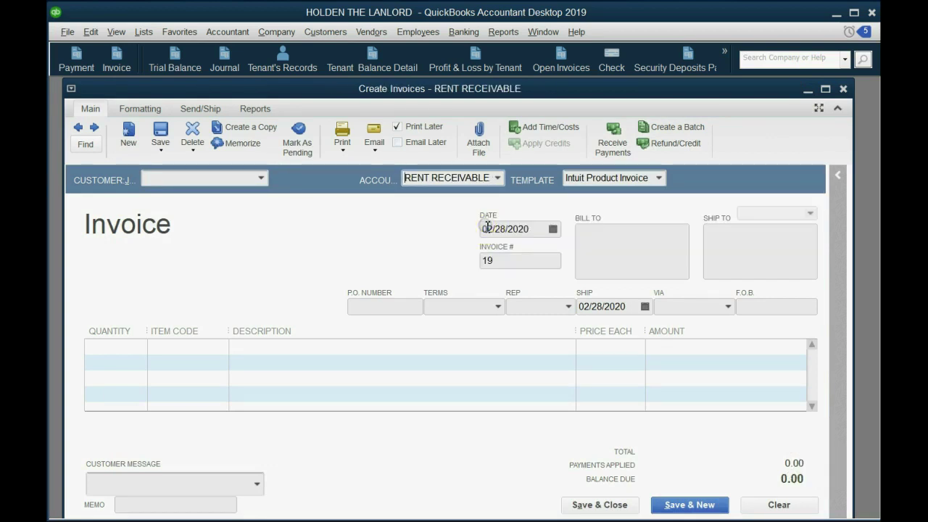
click(261, 179)
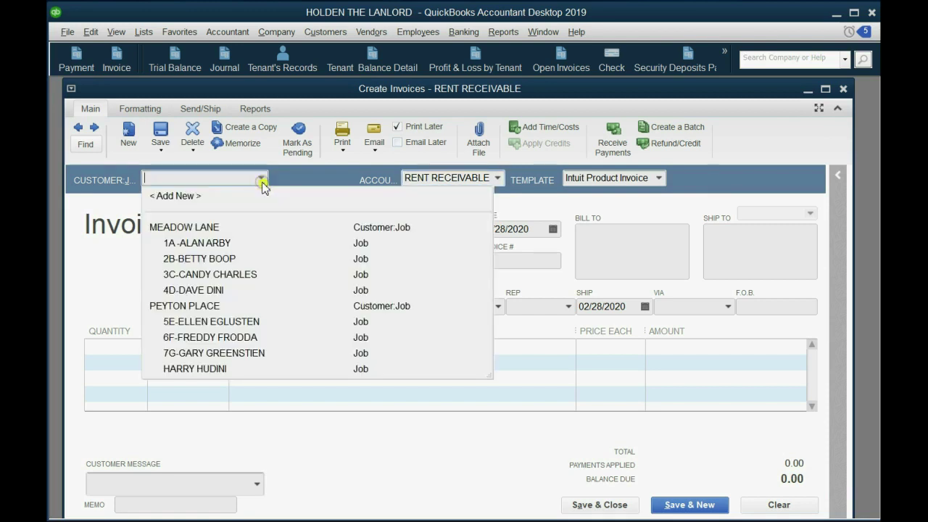
click(248, 337)
click(221, 348)
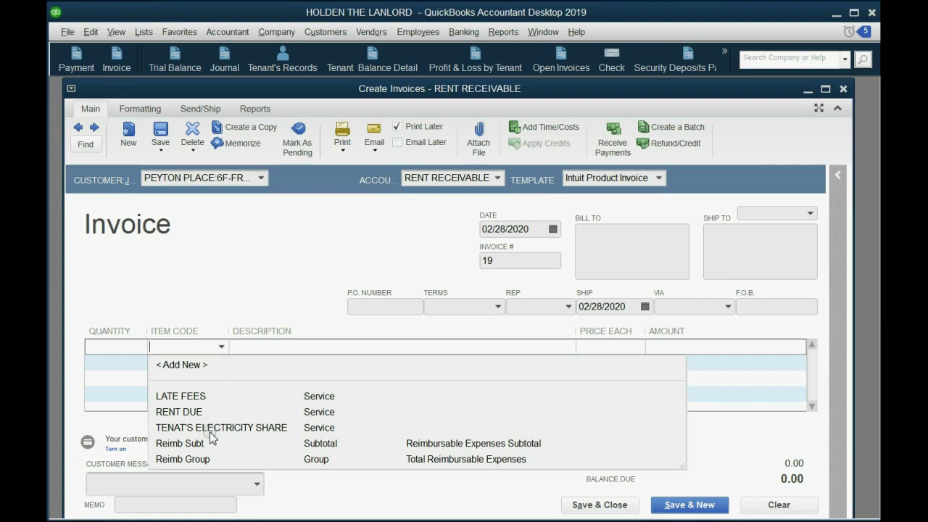
click(200, 412)
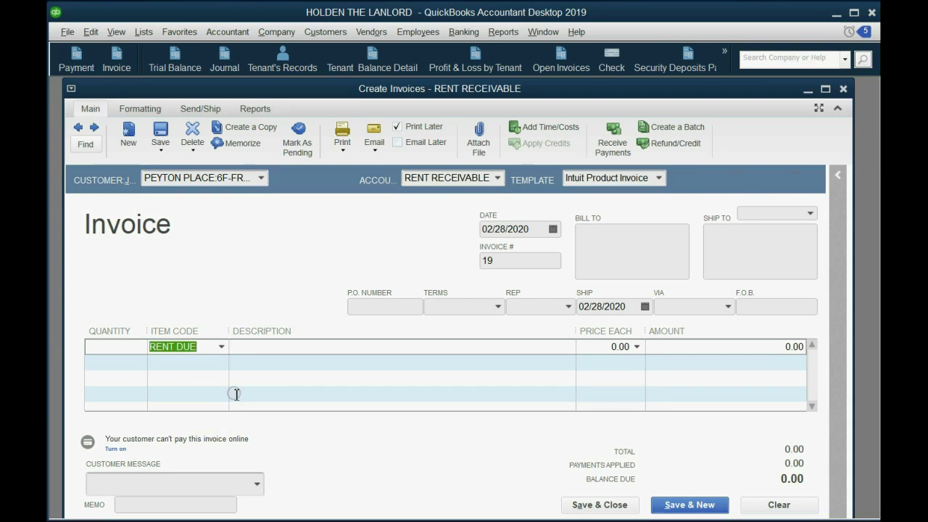
Step: Open the Rent Balances report and scroll through it to check past rent
click(724, 51)
click(754, 107)
scroll(500, 217, down, 10)
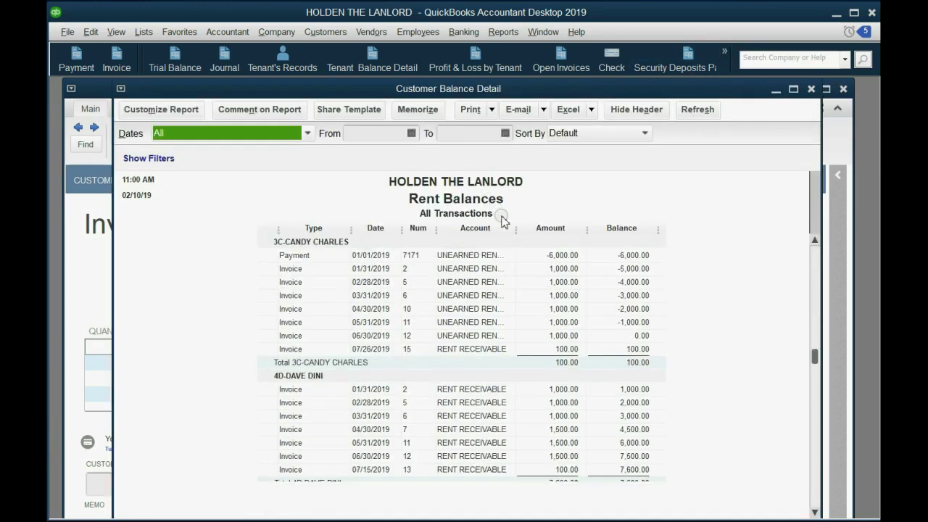
scroll(502, 221, down, 5)
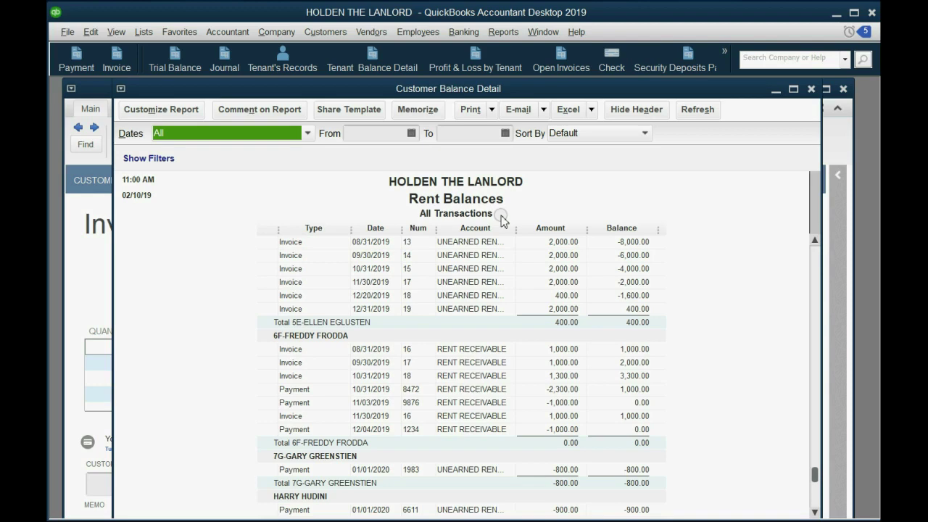
Step: Close the Rent Balances report and enter 1,000.00 as the rent line amount
click(811, 88)
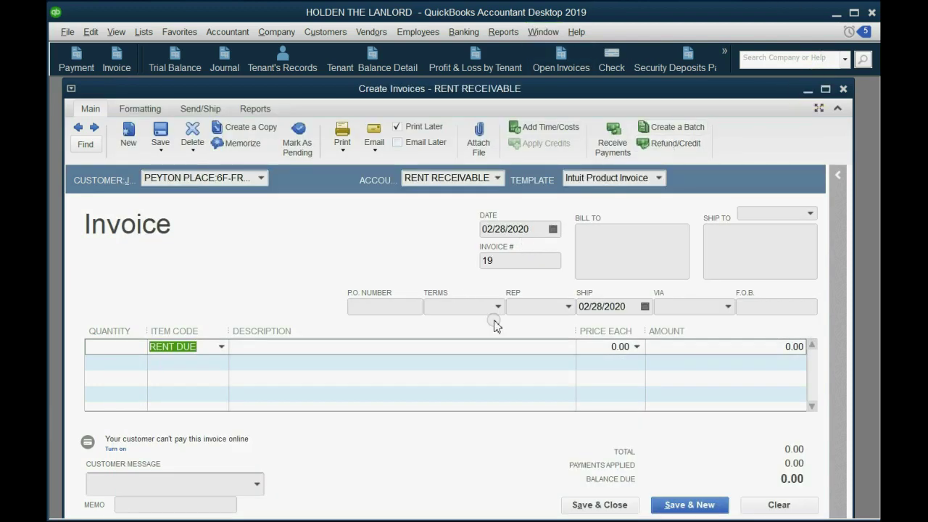
click(678, 346)
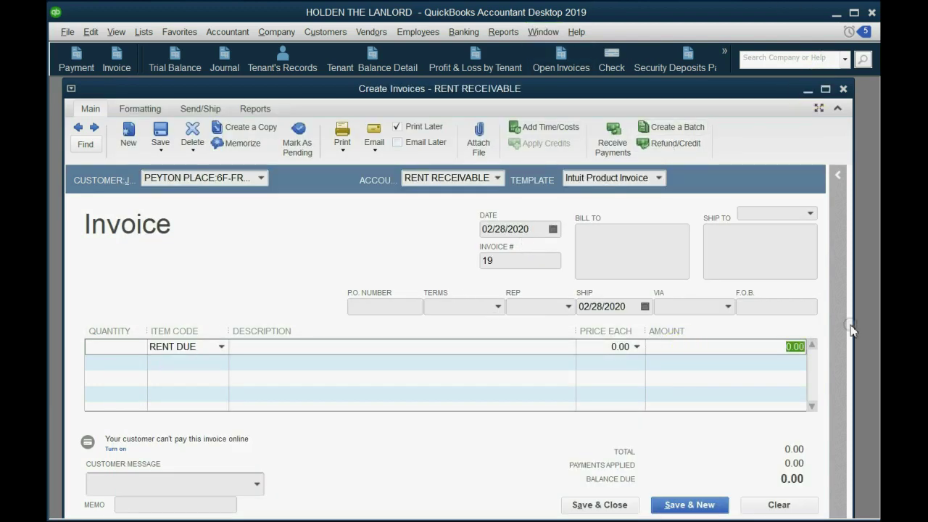
text(1000)
key(Tab)
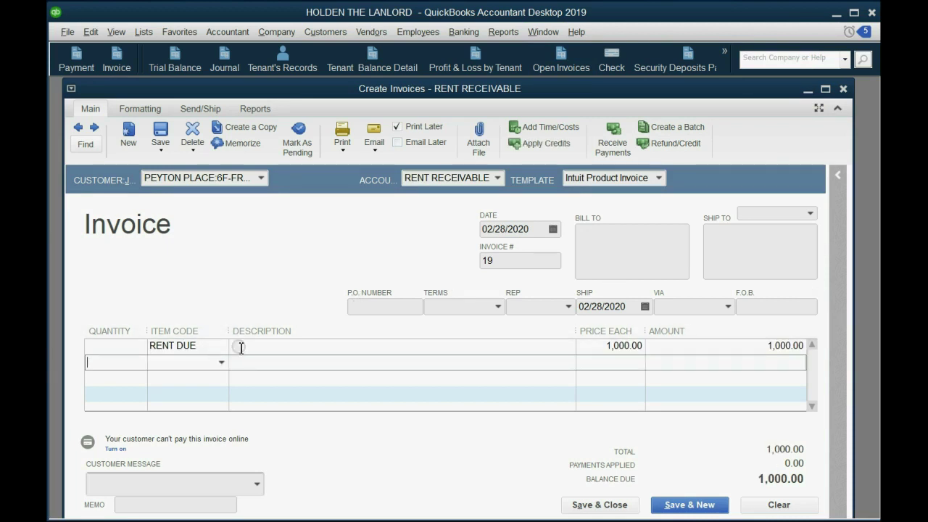
Step: Add the 25.00 TENAT'S ELECTRICITY SHARE line, suppress its warning, and save the 1,025.00 invoice
click(221, 362)
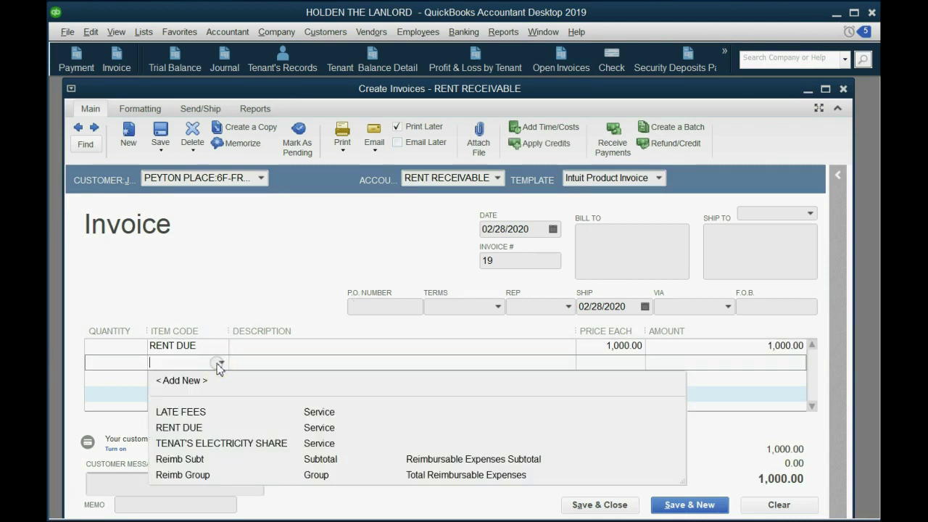
click(235, 442)
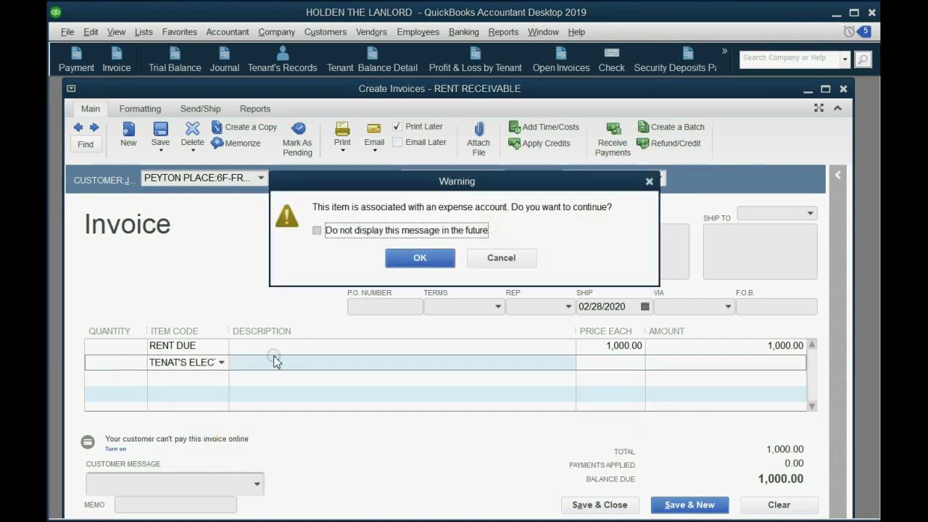
click(441, 232)
click(420, 258)
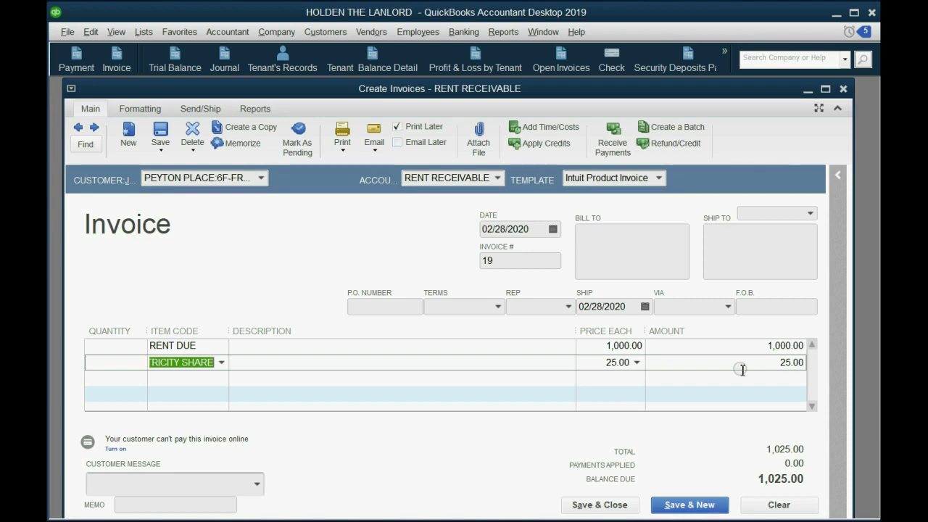
click(618, 506)
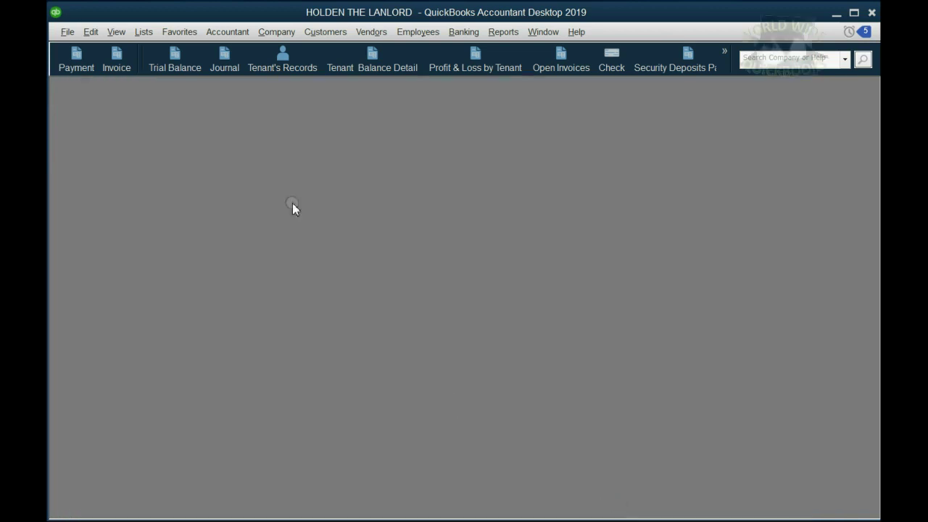
Step: Open the Trial Balance and locate the ELECTRIC EXPENSE 75.00 amount
click(176, 63)
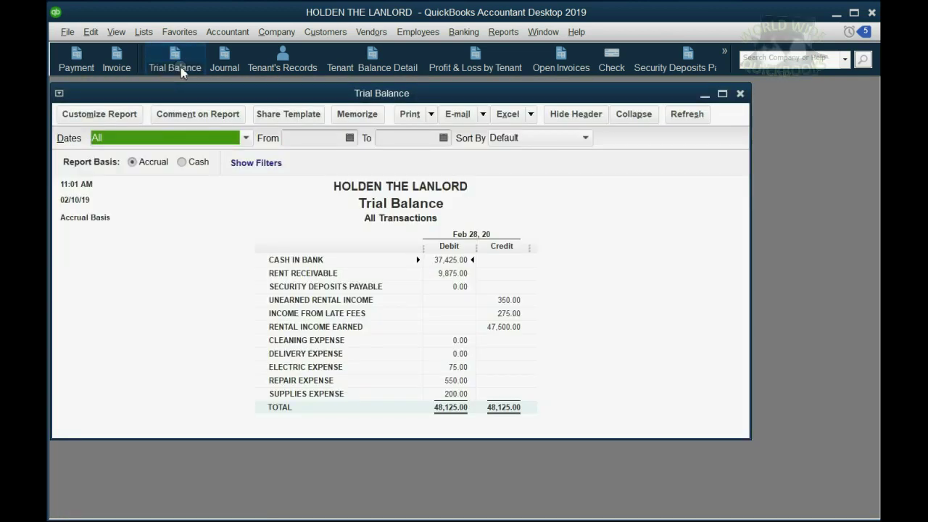
click(303, 367)
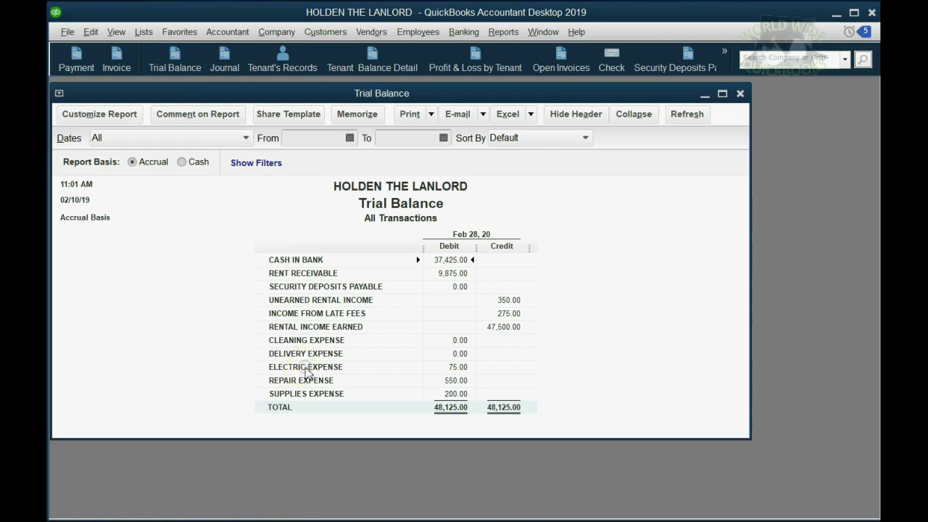
click(451, 365)
click(451, 422)
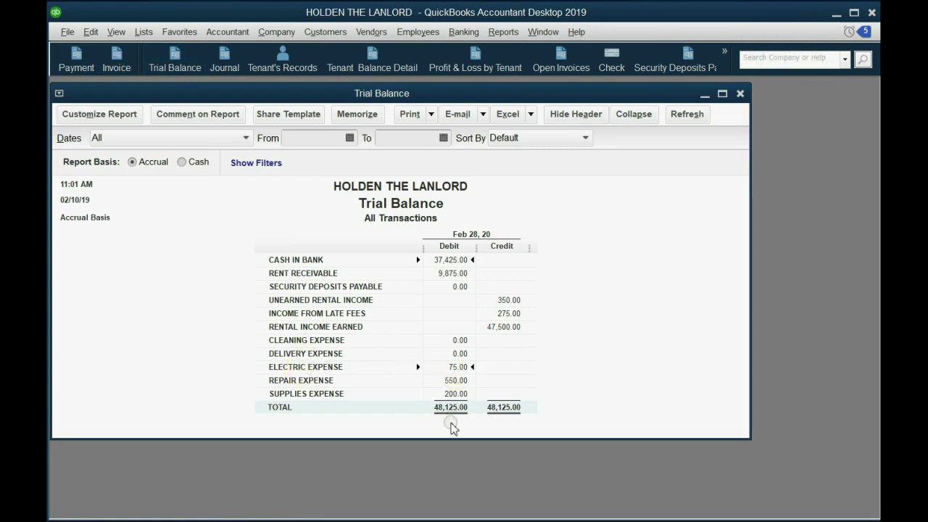
Step: QuickZoom into Electric Expense to show the 100.00 check offset by invoice 19's 25.00 credit
double_click(463, 367)
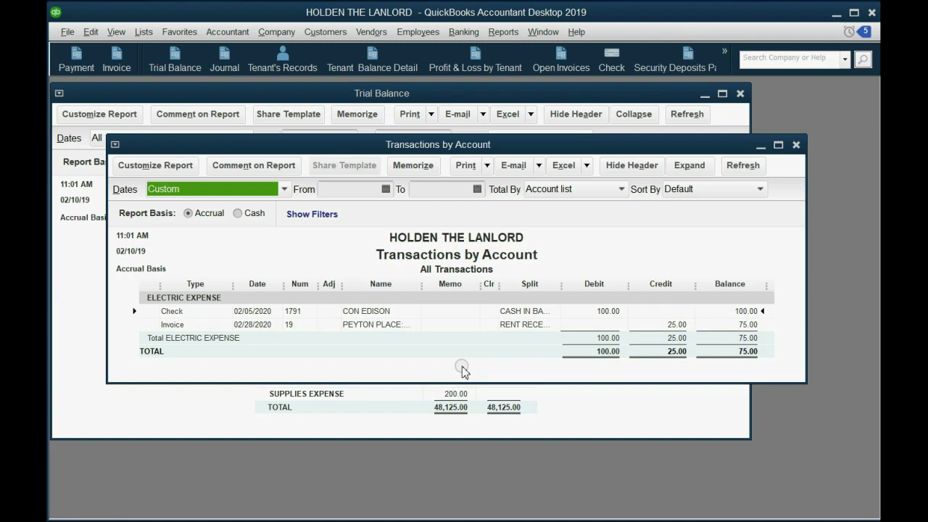
click(609, 311)
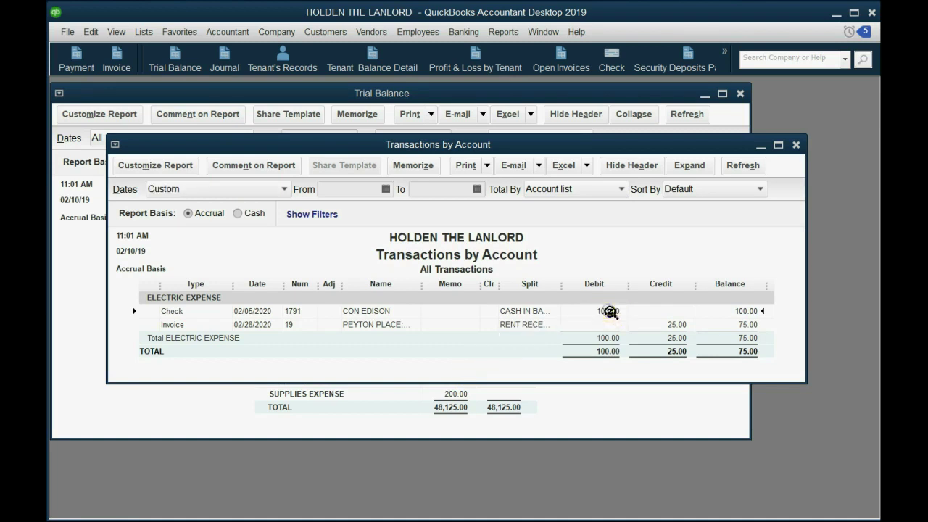
click(534, 325)
click(724, 51)
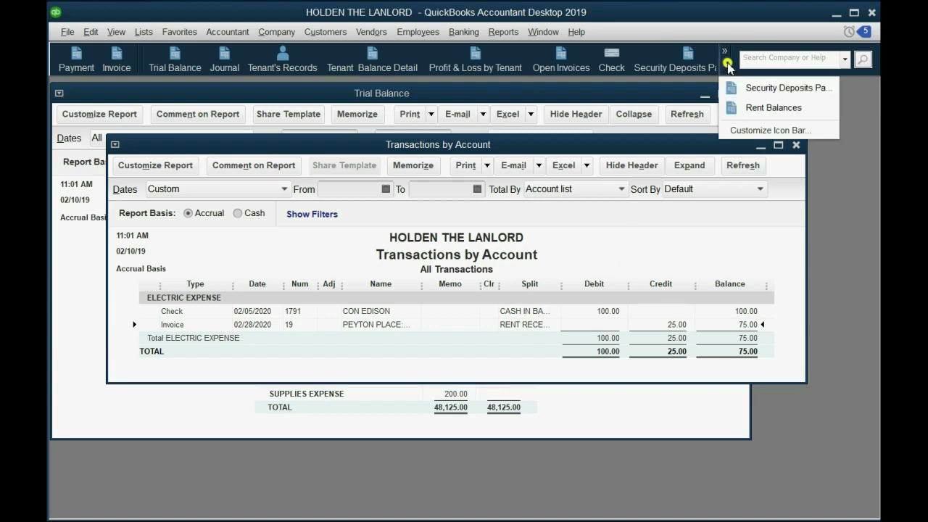
Step: Open the Rent Balances report and find unit 6F's 02/28/2020 invoice 19 for 1,025.00
click(747, 107)
scroll(384, 304, down, 15)
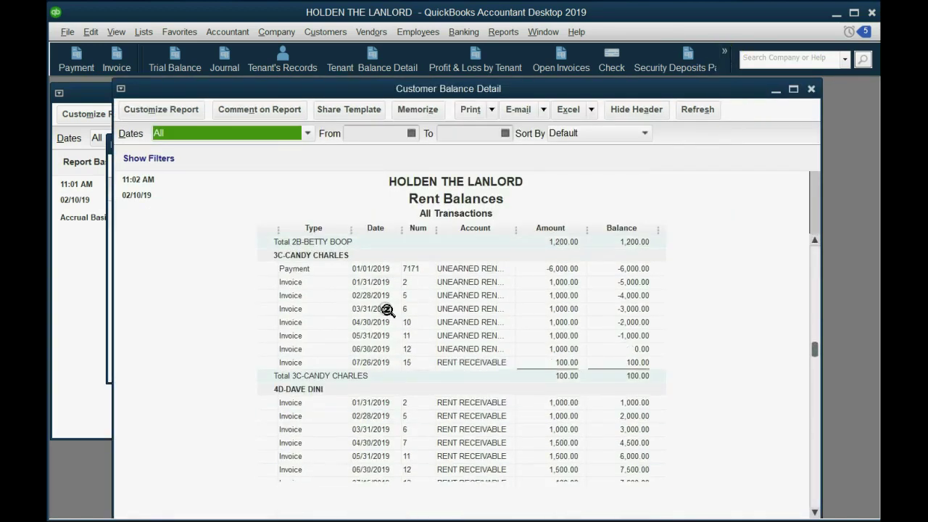
scroll(388, 310, down, 3)
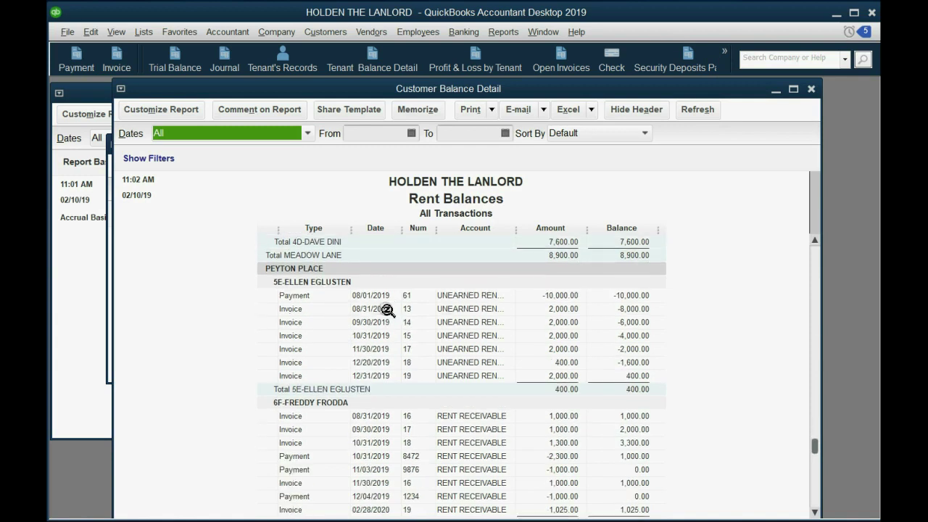
click(526, 512)
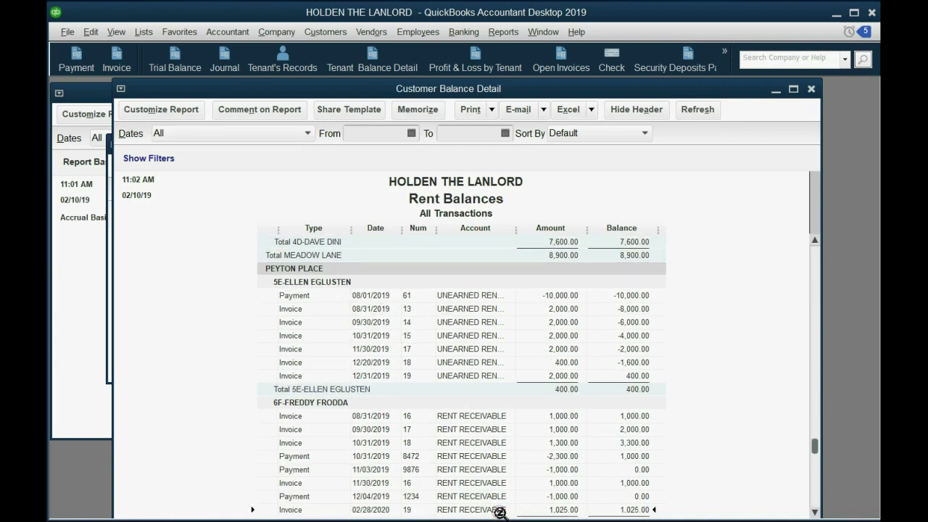